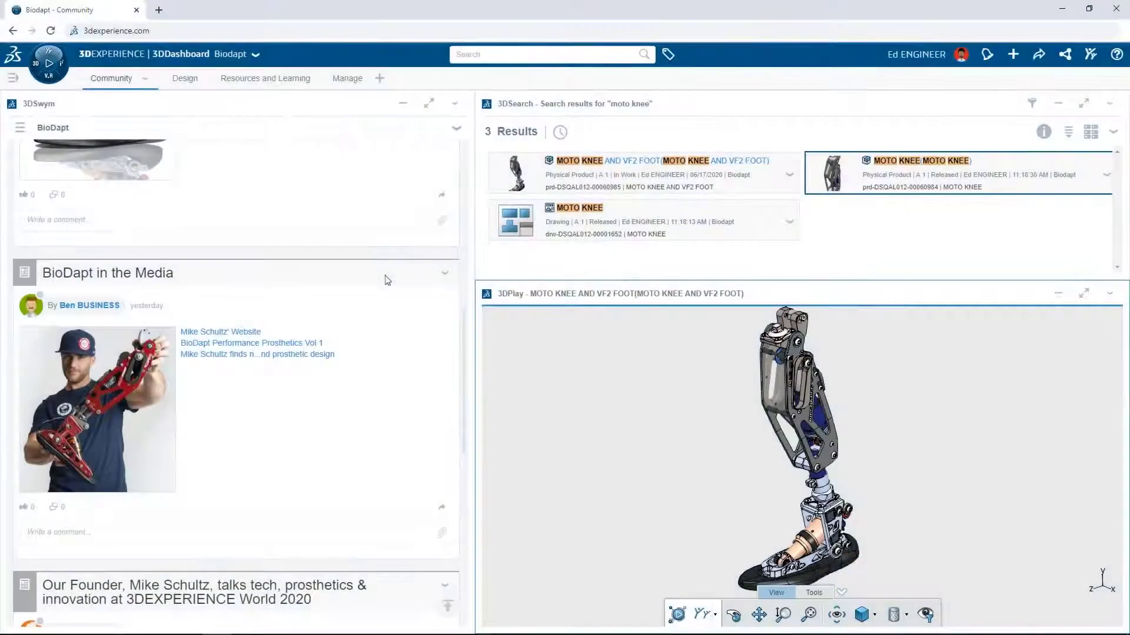
- Scroll the 3DSwym feed and open the Pin Deflection & Range of Motion post
scroll(387, 280, "up", 4)
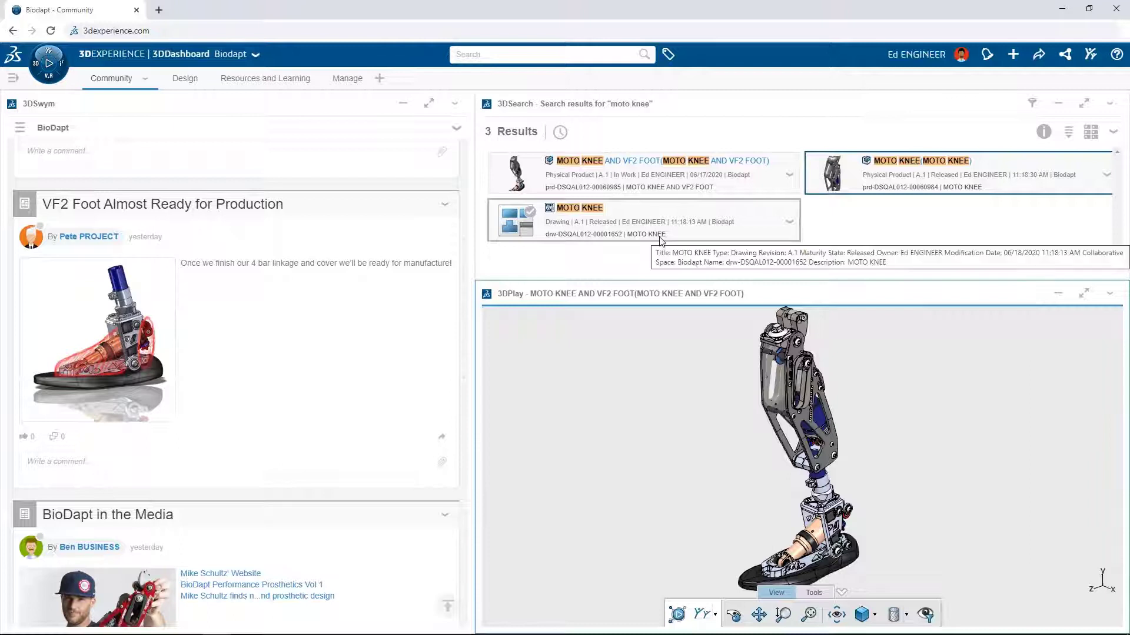
left_click_drag(824, 443, 760, 425)
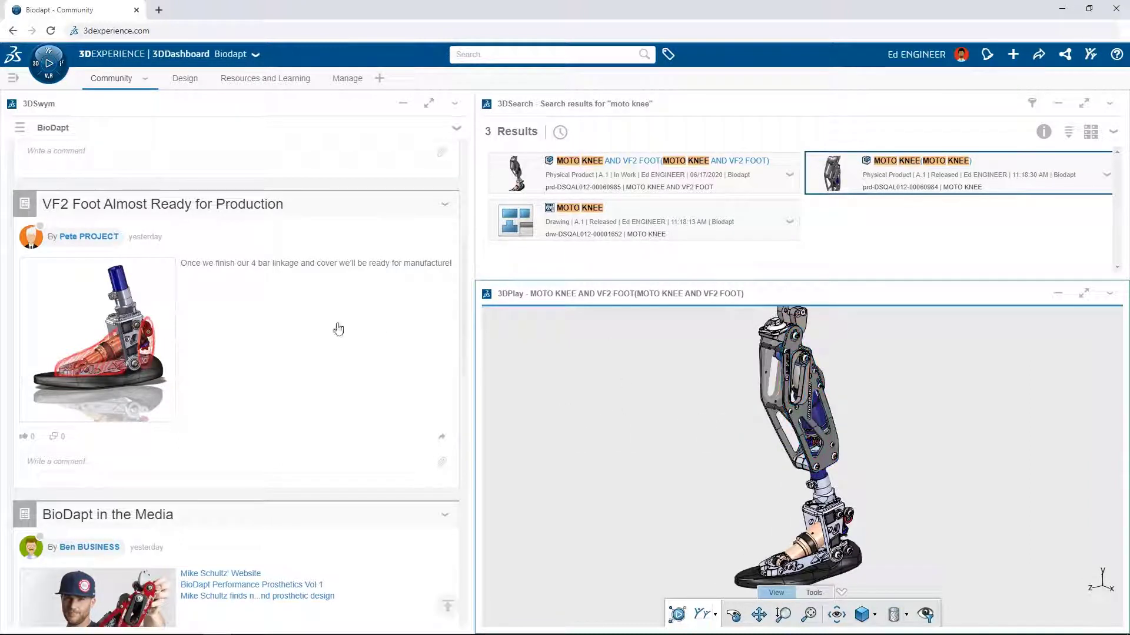
scroll(338, 329, "up", 5)
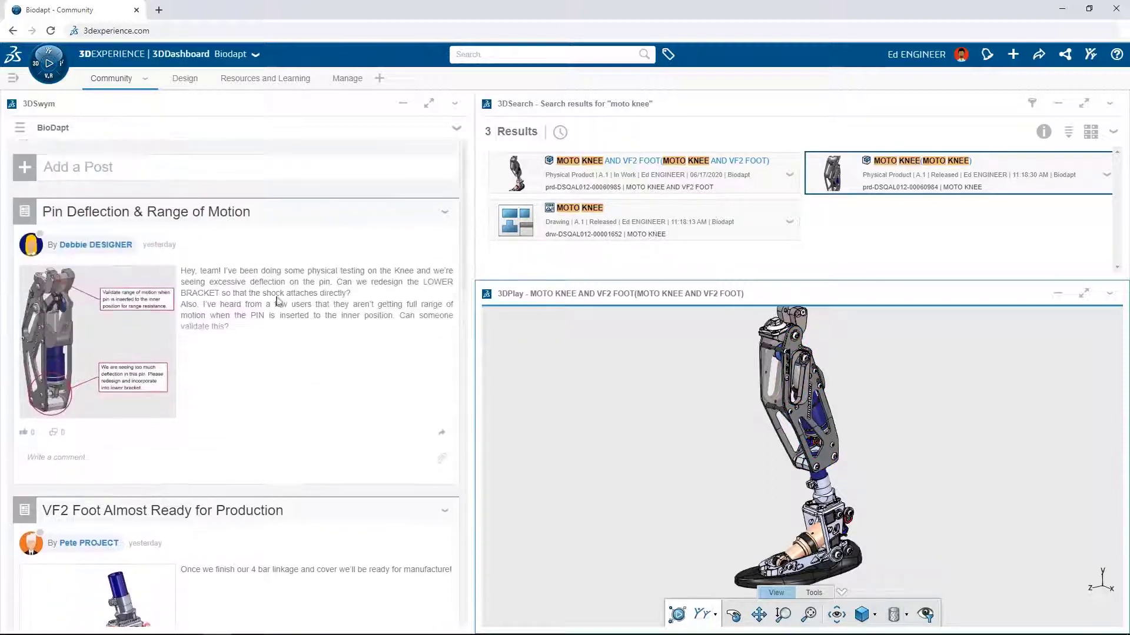
left_click(271, 297)
- Orbit the knee model in 3DPlay to view it from new angles
scroll(271, 294, "down", 2)
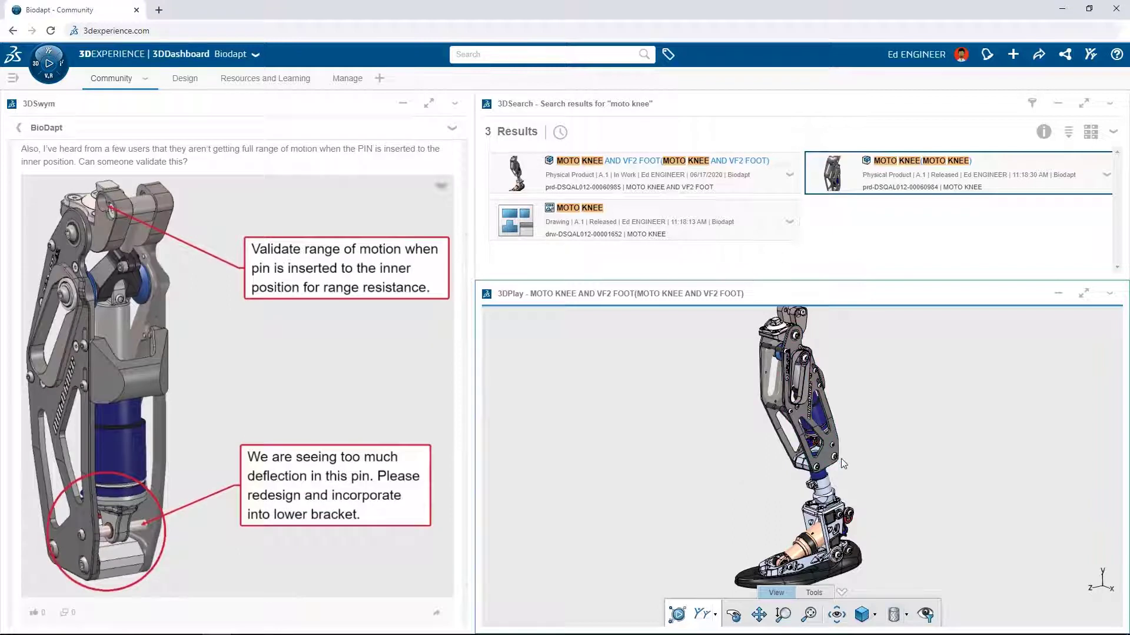
left_click_drag(842, 457, 658, 477)
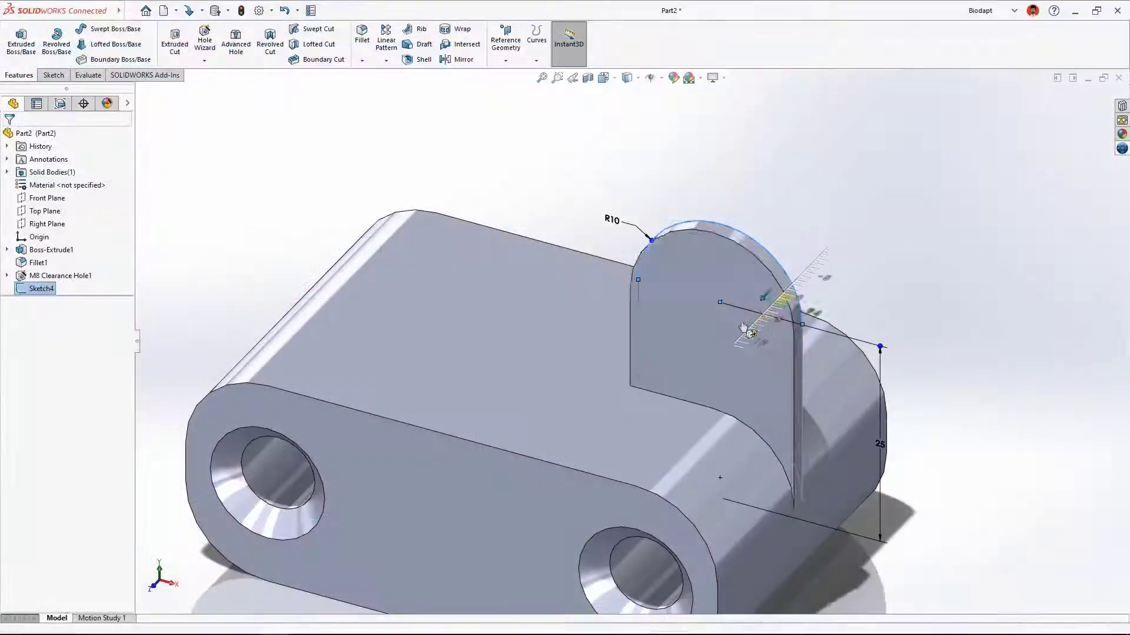
left_click_drag(752, 328, 723, 351)
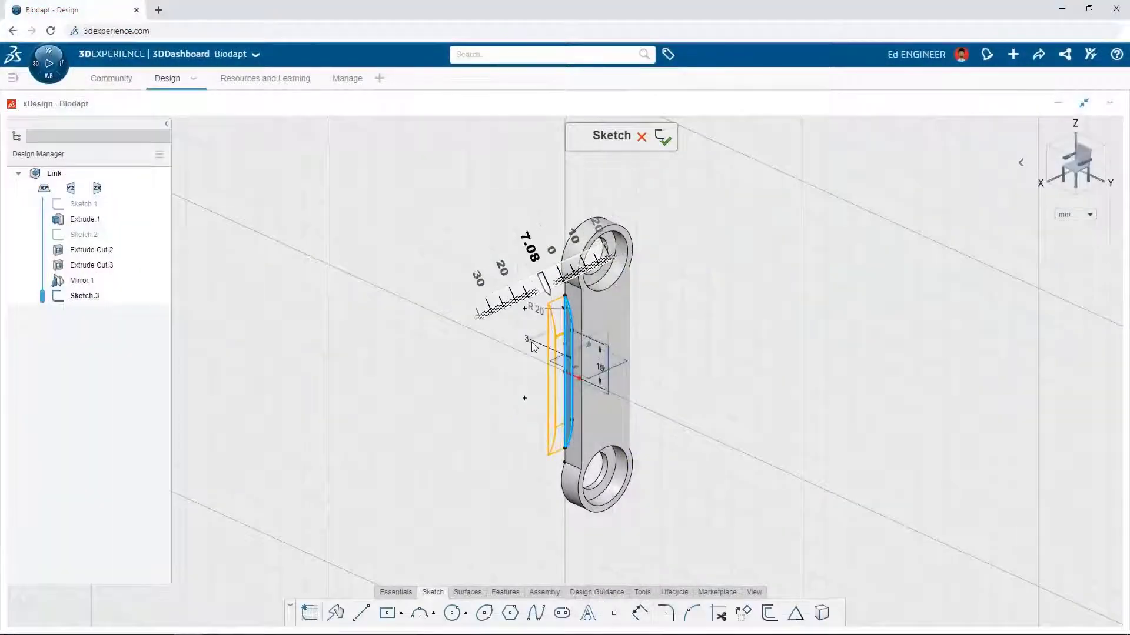
- Deepen the Link's extruded cut, then bring MOTO KNEE into SOLIDWORKS and orbit to a side view
left_click_drag(640, 316, 664, 311)
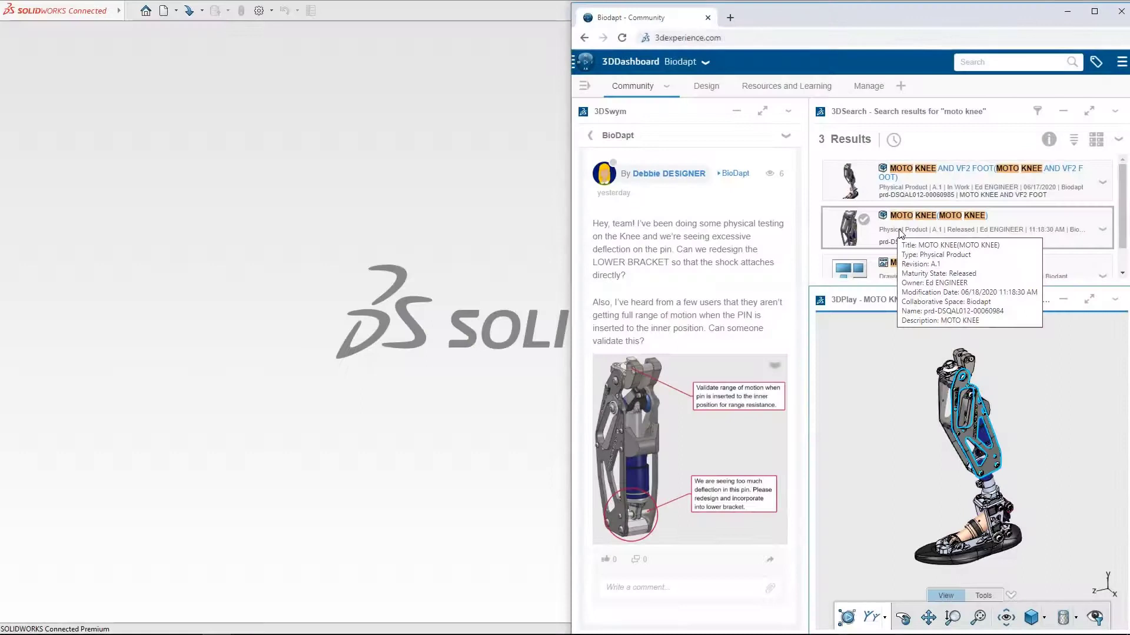
left_click_drag(898, 234, 777, 241)
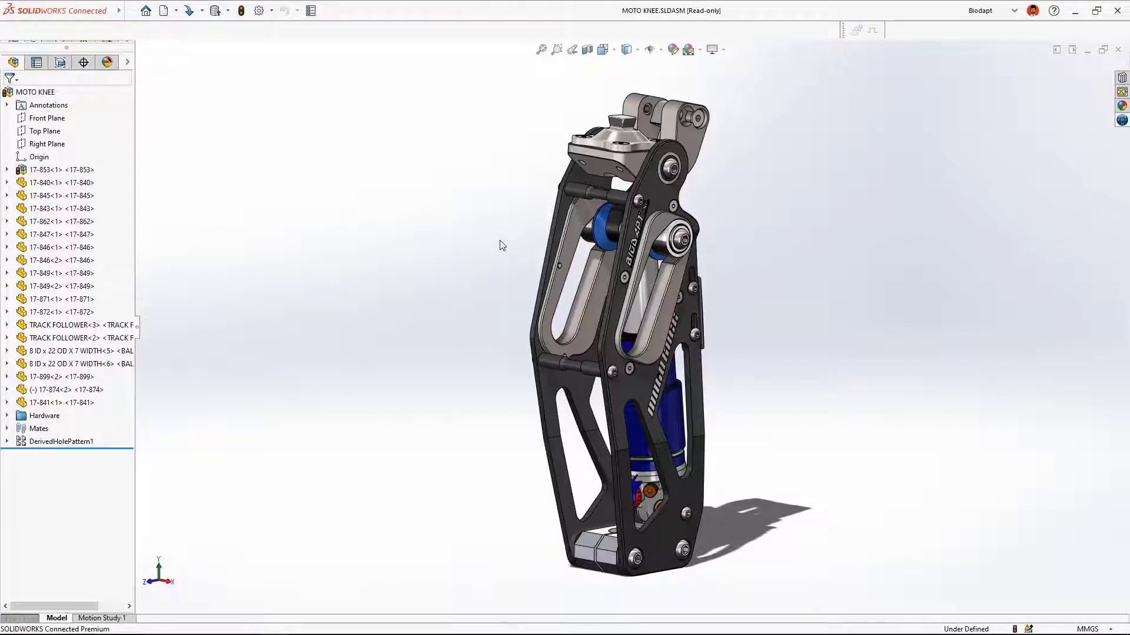
left_click(641, 338)
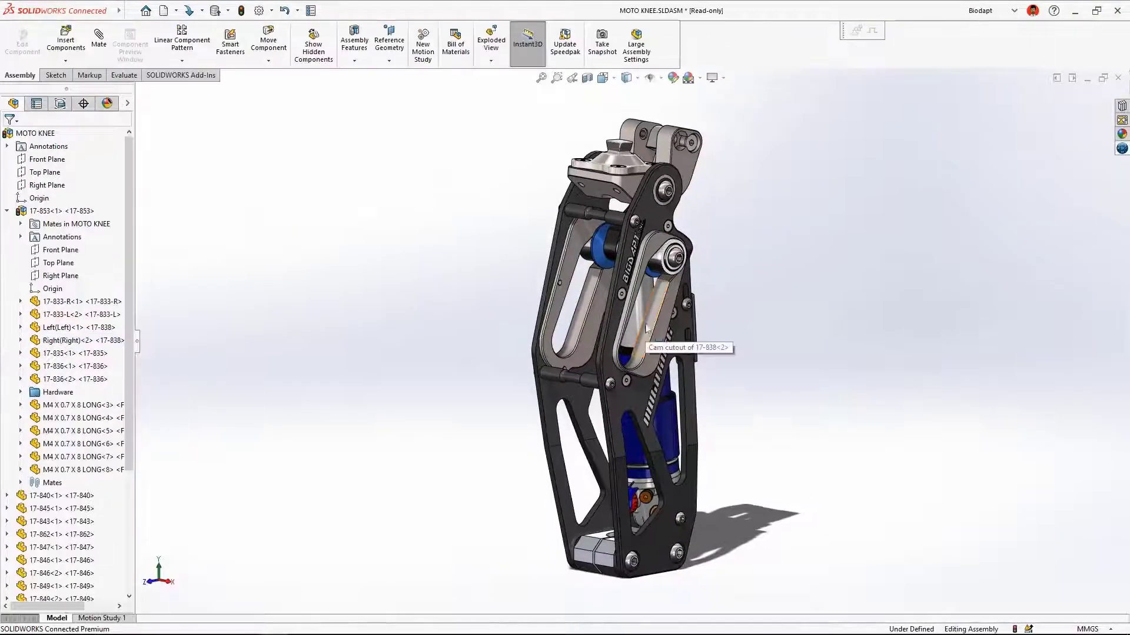
middle_click_drag(641, 338, 492, 295)
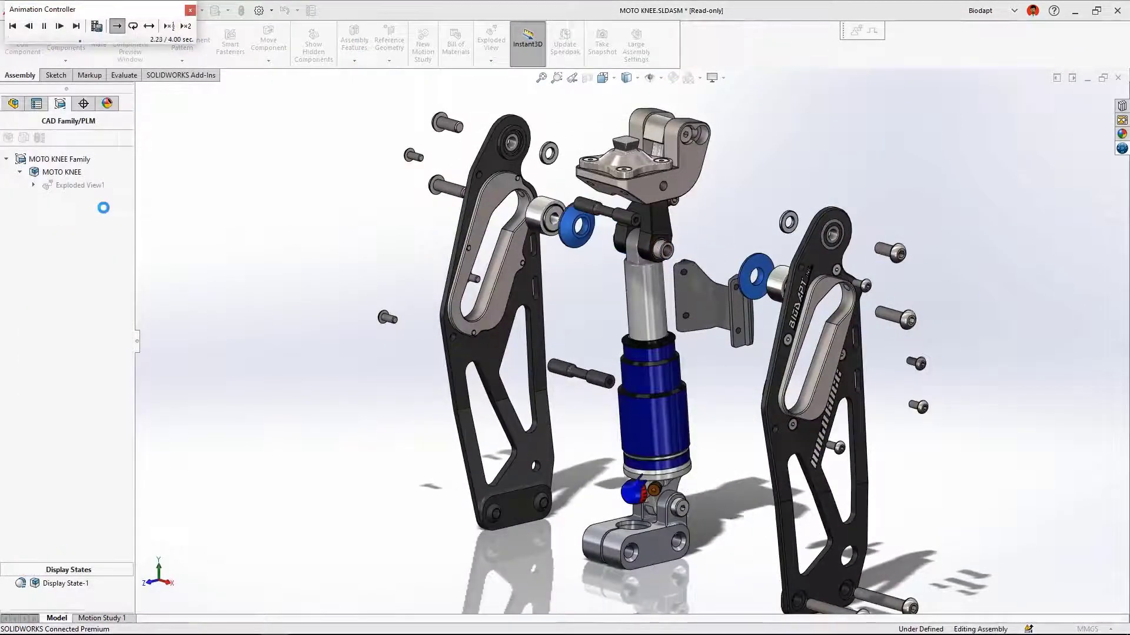
- Outline the rounded tab with a vertical line and tangent arc, then extrude it into a lug
left_click(635, 250)
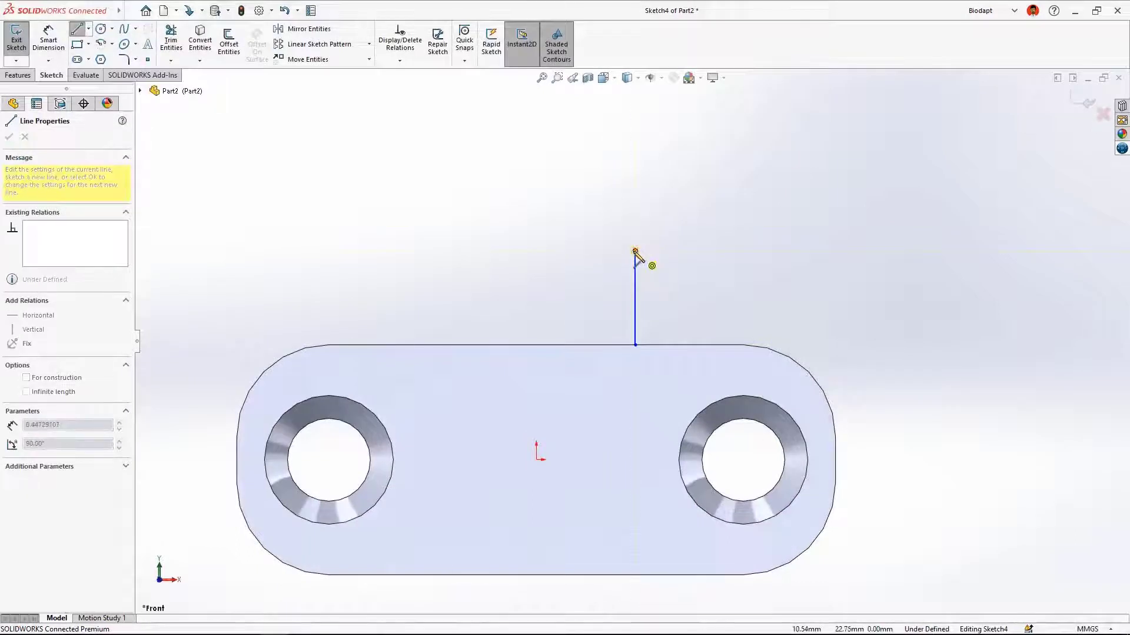
key("a")
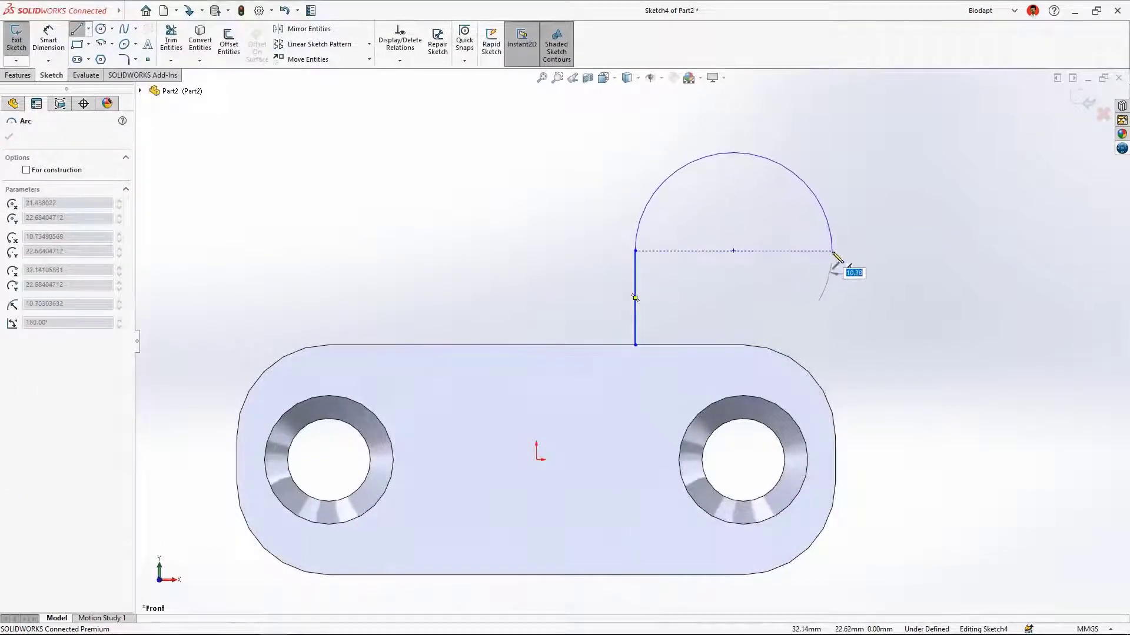
left_click(832, 252)
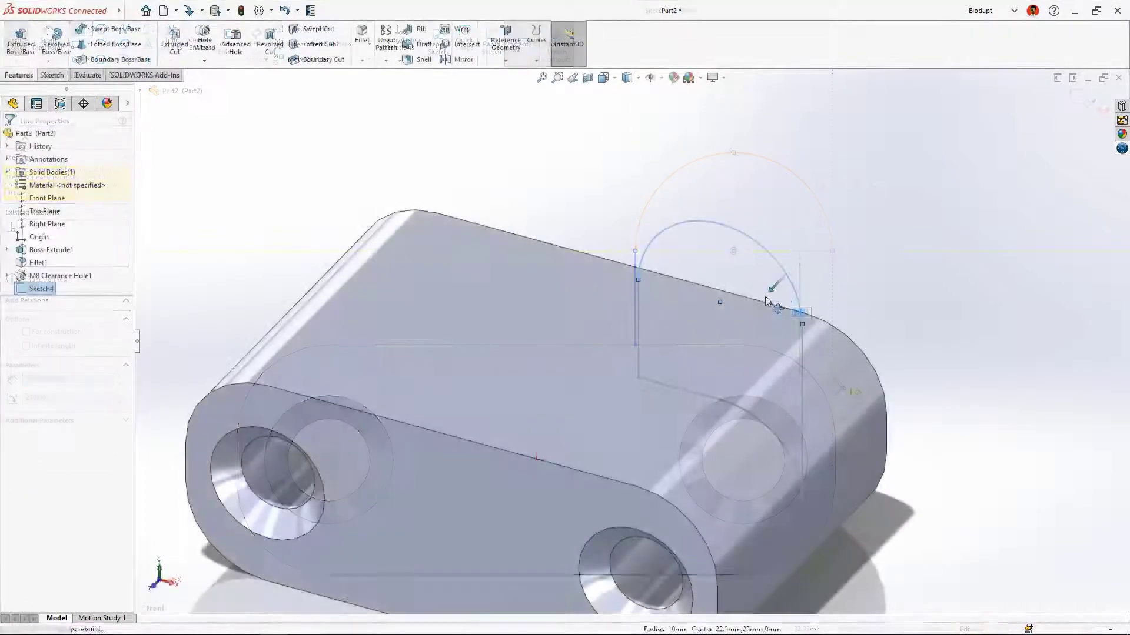
mouse_move(766, 300)
left_mouse_down()
mouse_move(739, 320)
mouse_move(713, 375)
left_mouse_up()
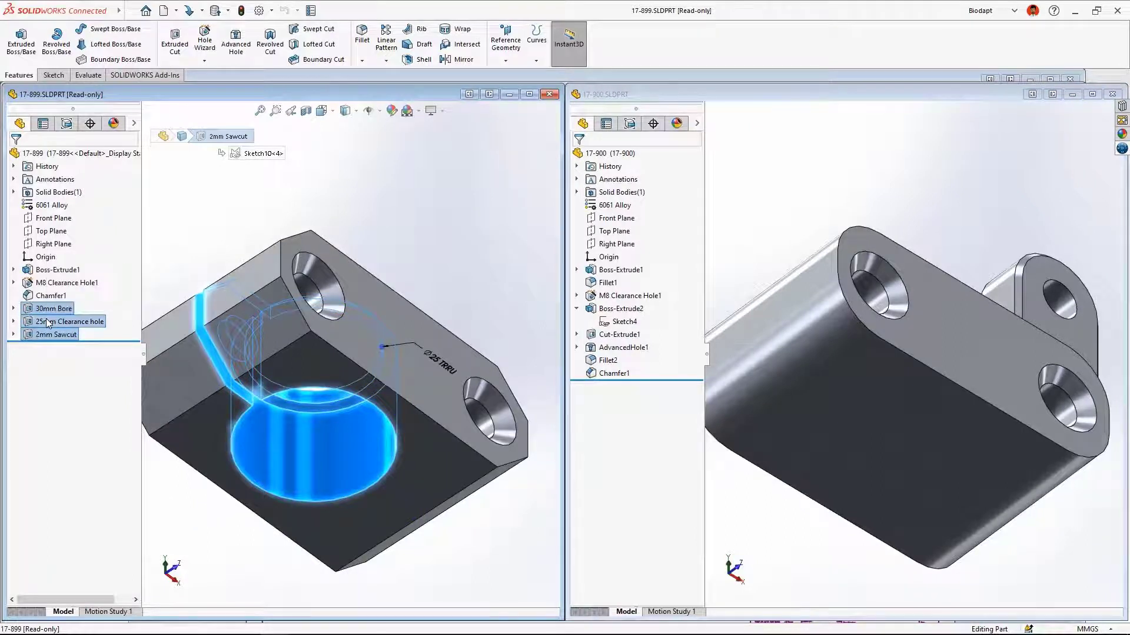
- Copy the bore and sawcut features to 17-900, then place an M6x1 X 25 shoulder screw in the lower clevis
left_click_drag(47, 323, 856, 426)
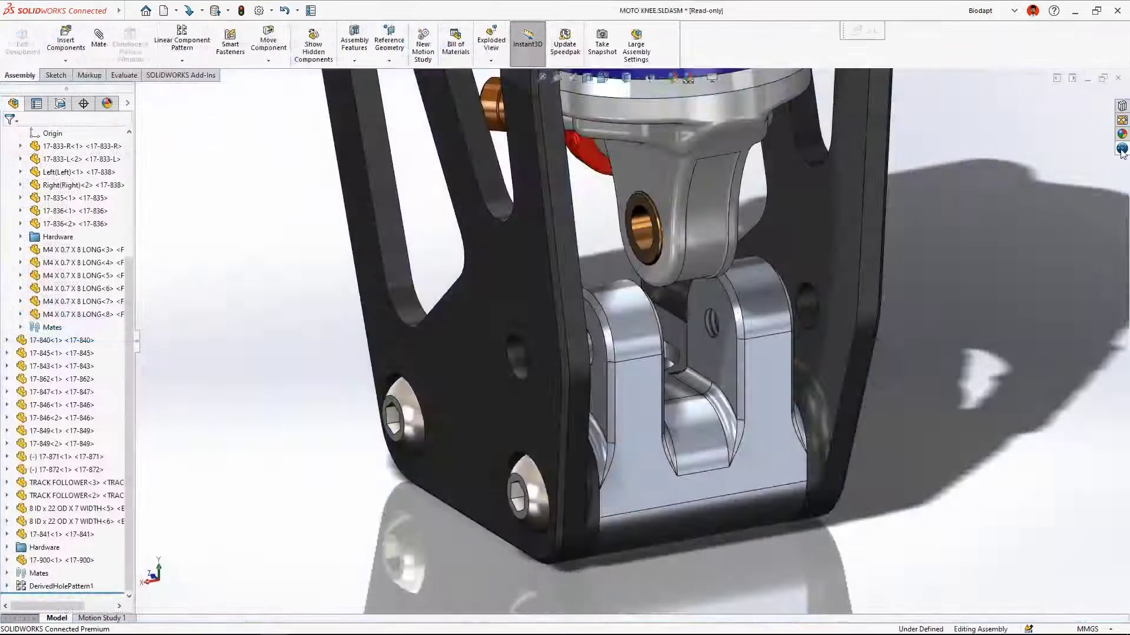
left_click(1121, 150)
left_click(998, 123)
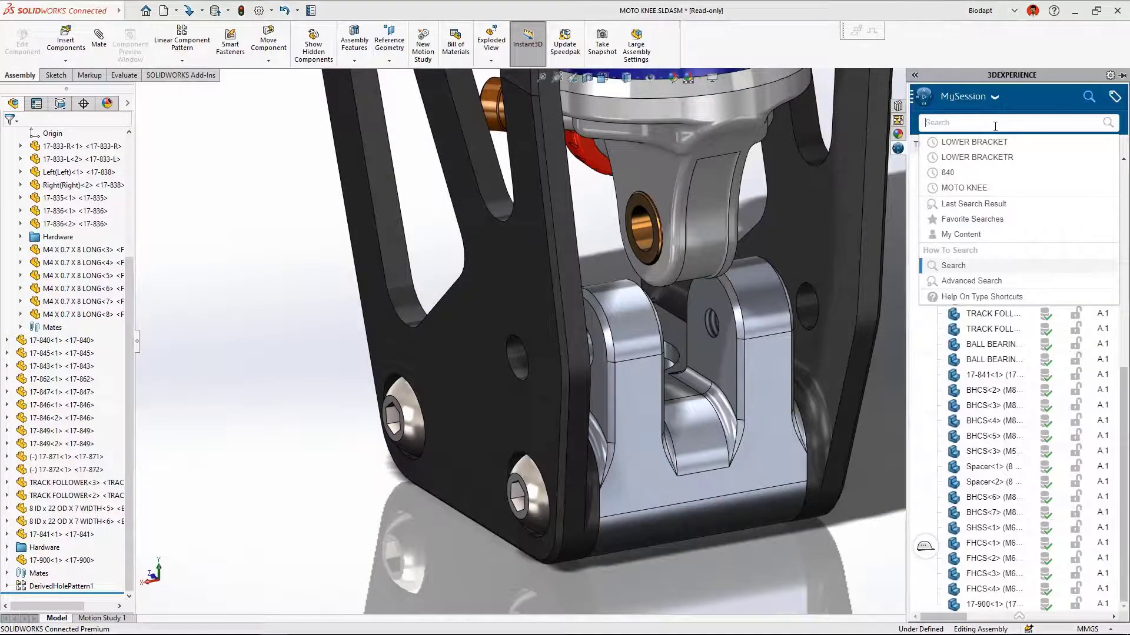
type("SHOULDER M6 25")
key("Return")
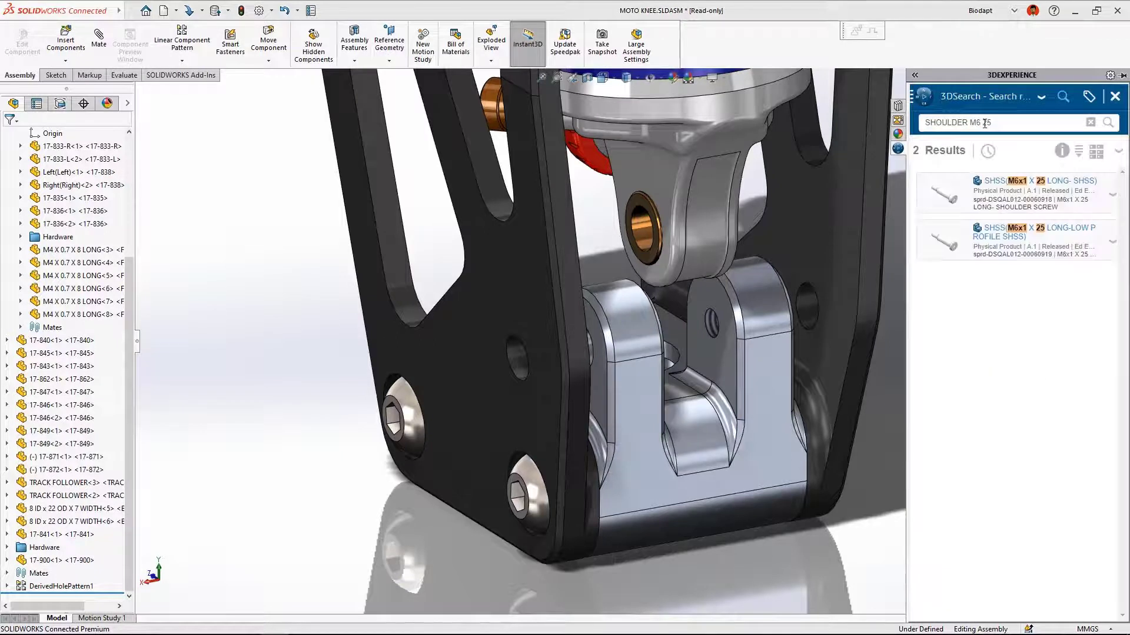
left_click_drag(945, 194, 903, 472)
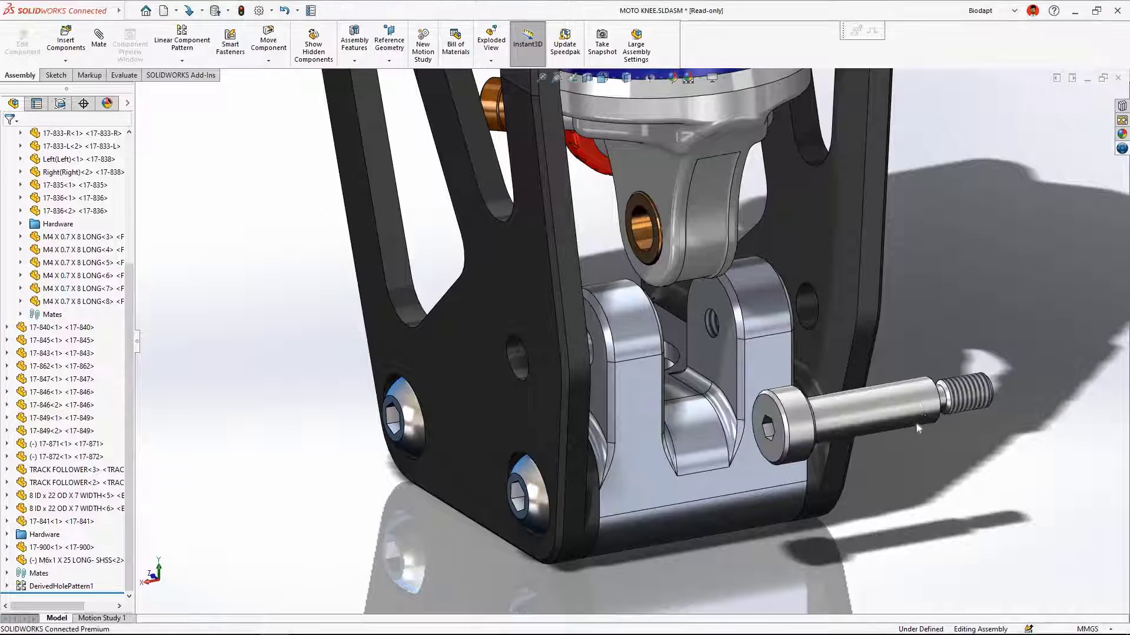
left_click_drag(931, 383, 719, 324, "alt")
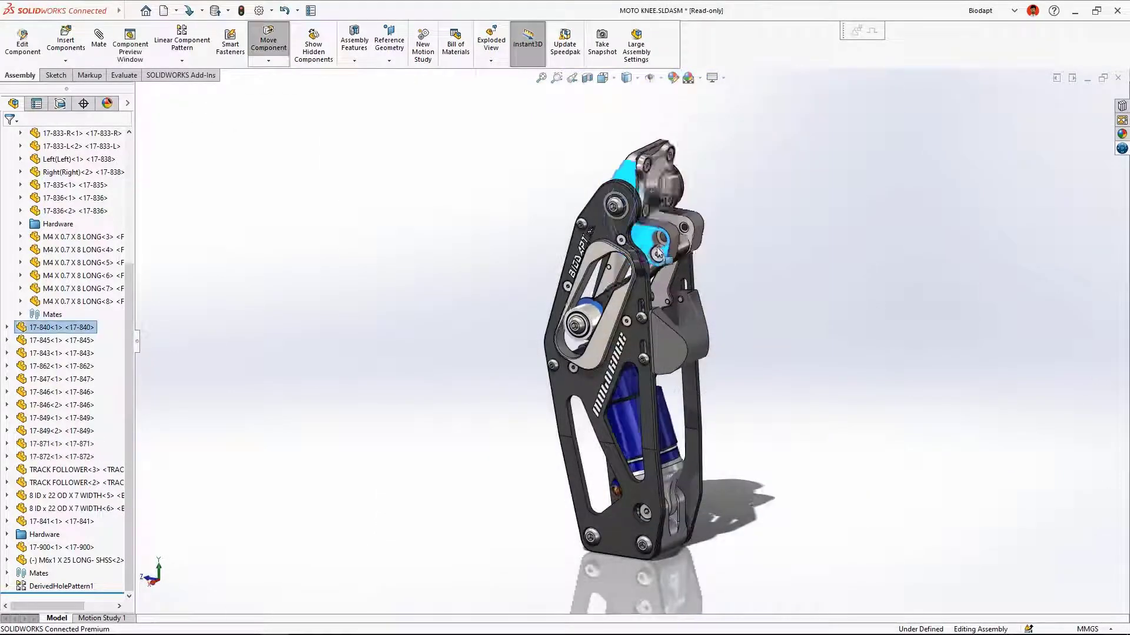
- Flex the knee linkages through their motion in a section view, checking for collisions
left_click_drag(658, 253, 617, 253)
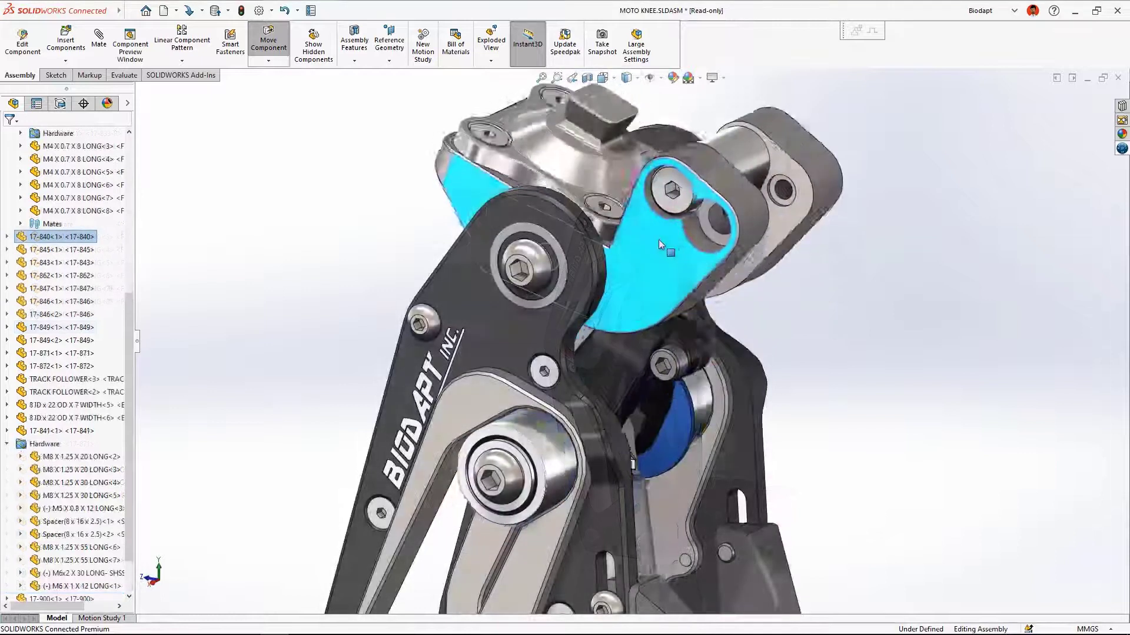
left_click_drag(658, 239, 588, 318)
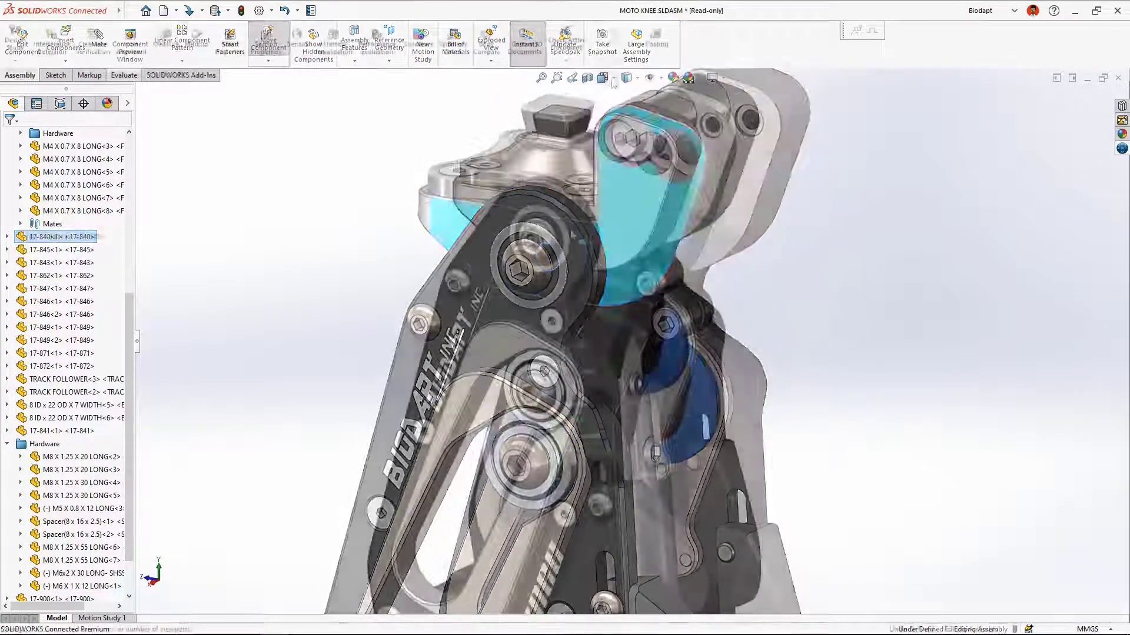
left_click(613, 80)
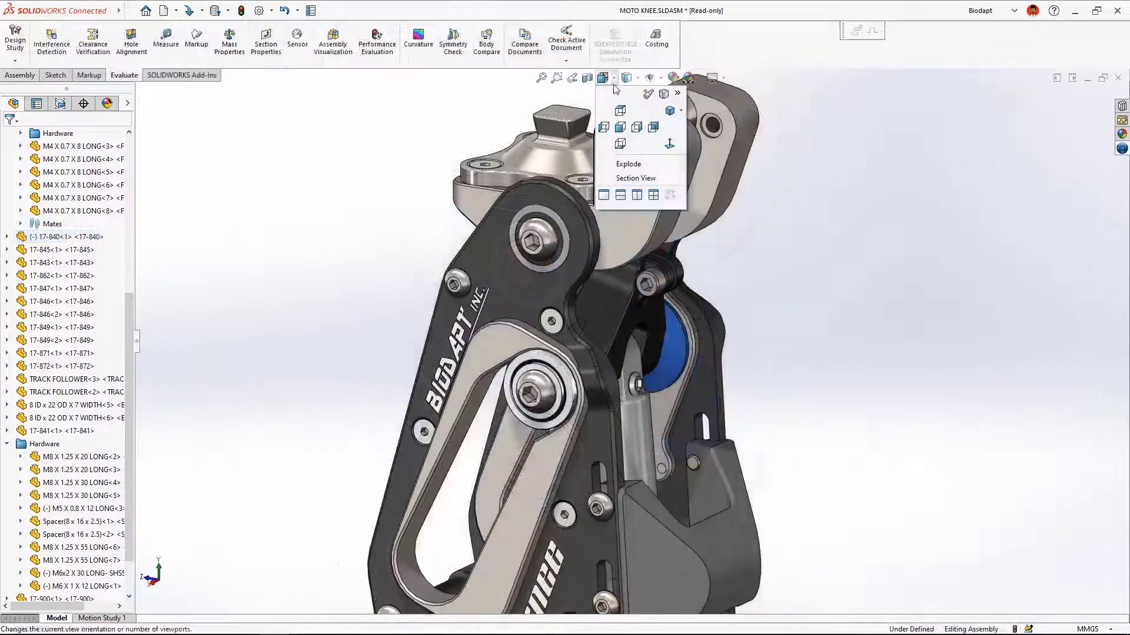
left_click(625, 177)
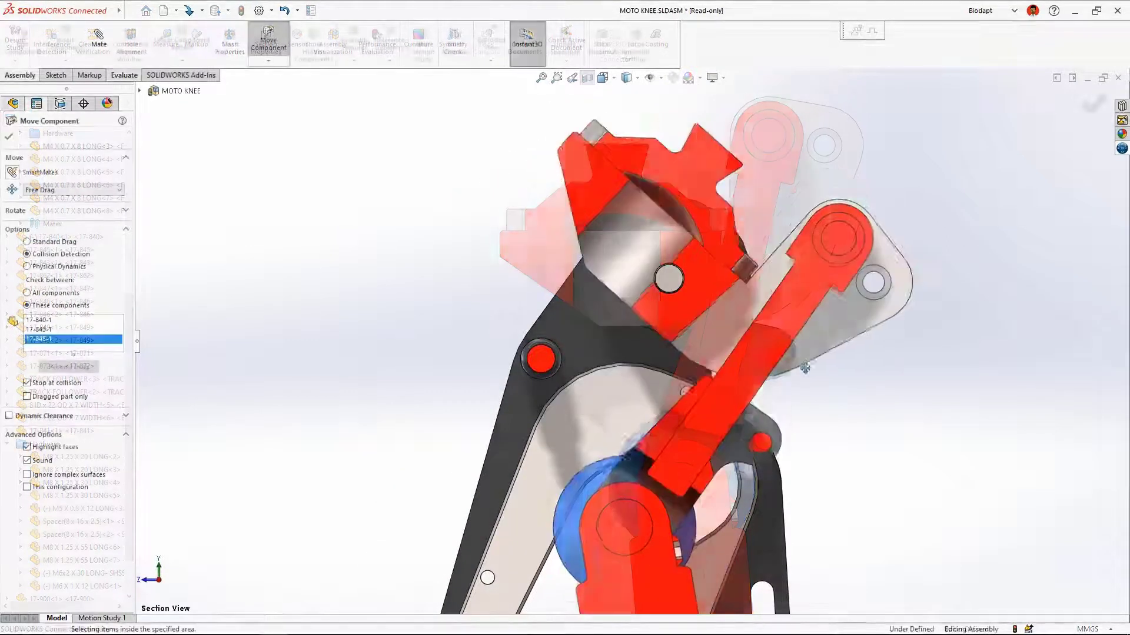
left_click_drag(741, 276, 791, 238)
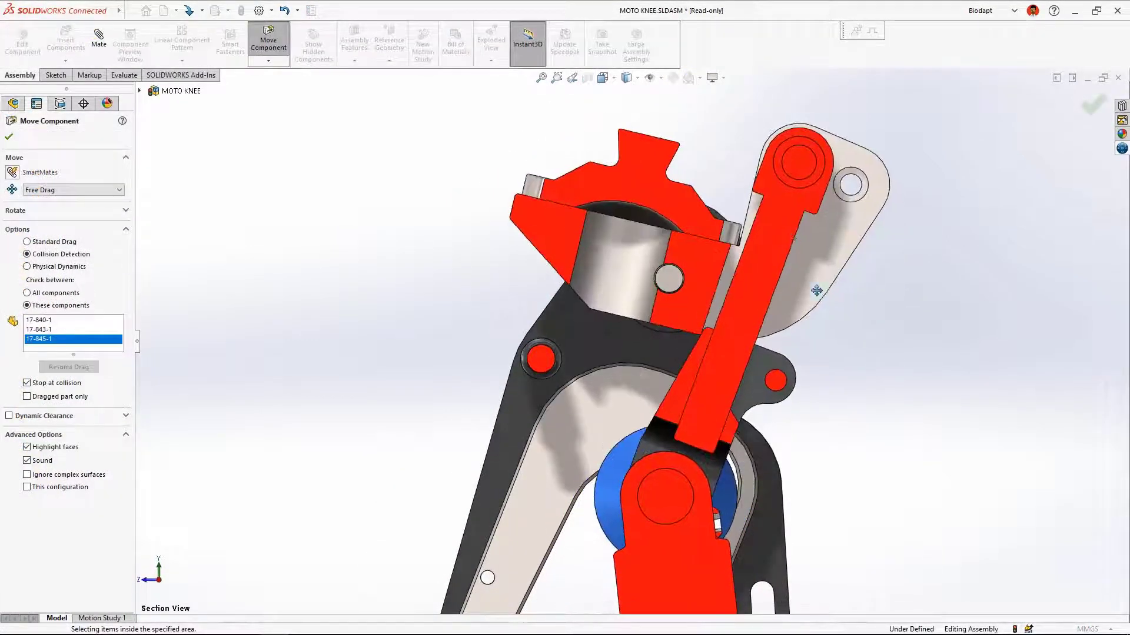
left_click_drag(816, 291, 814, 331)
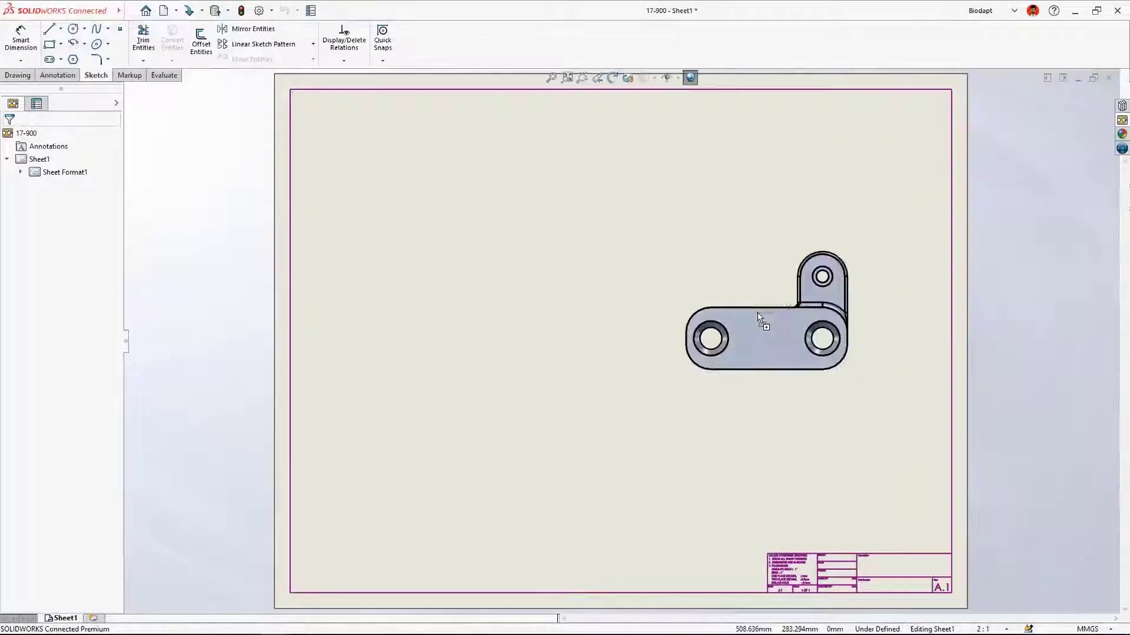
- Place the front, top and right-side views of the 17-900 lower bracket
left_click(487, 438)
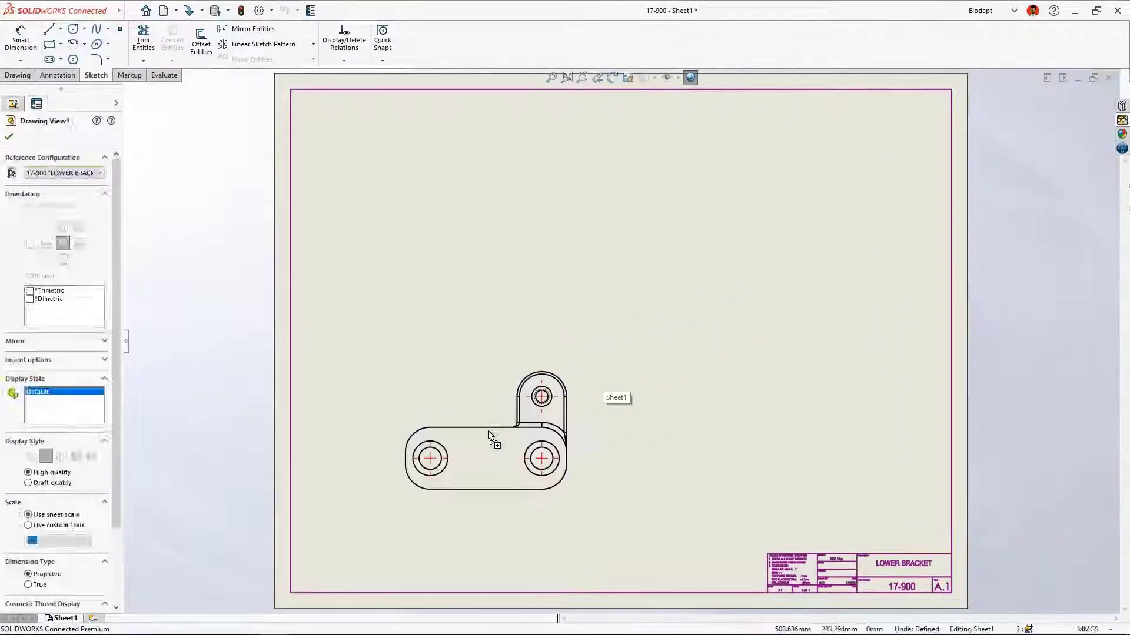
left_click(488, 235)
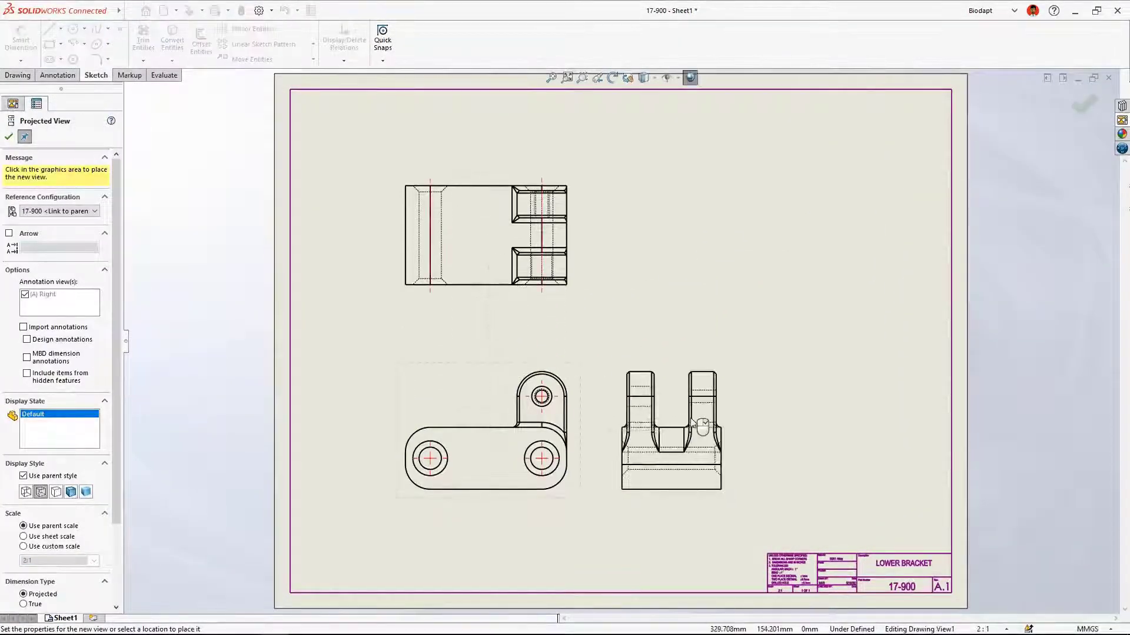
left_click(763, 429)
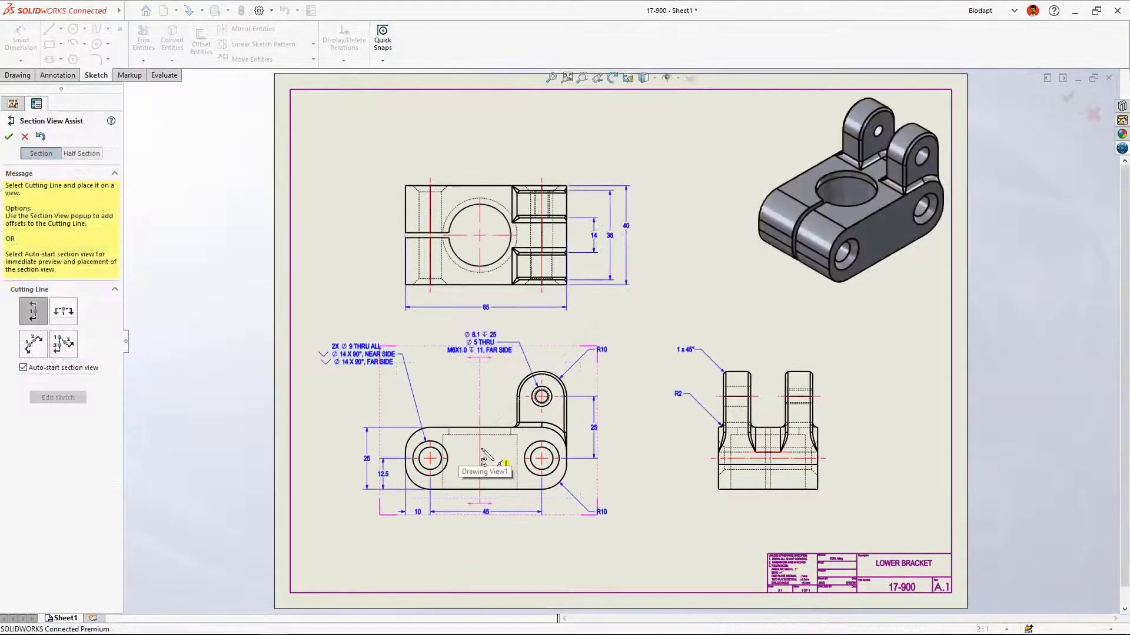
- Cut a vertical section through the front view and place SECTION A-A to its left
left_click(481, 452)
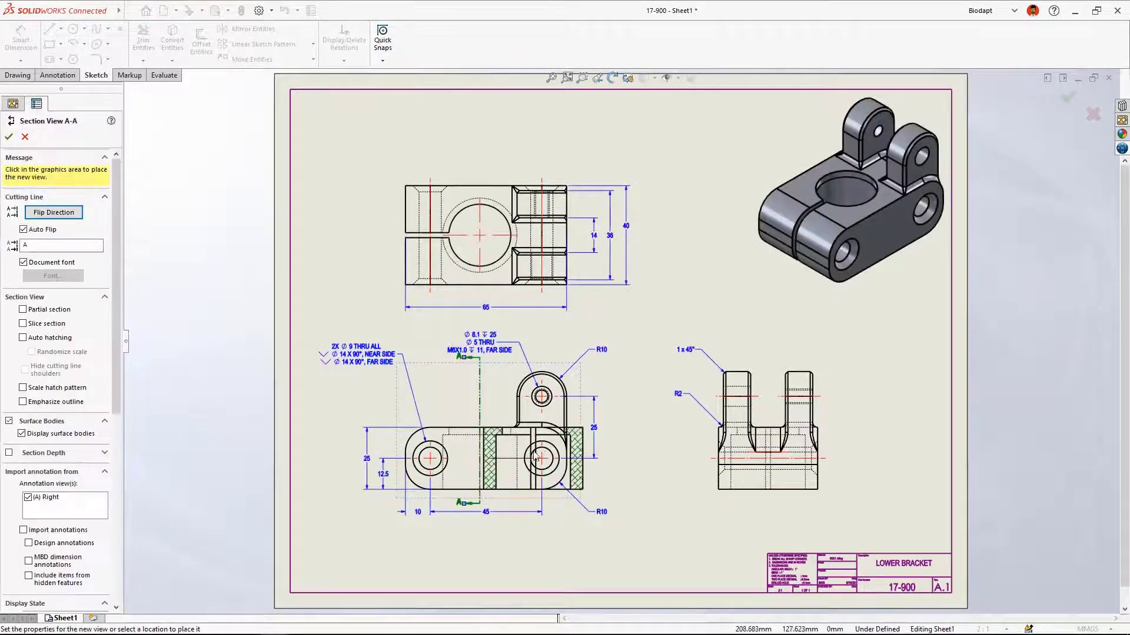
left_click(247, 477)
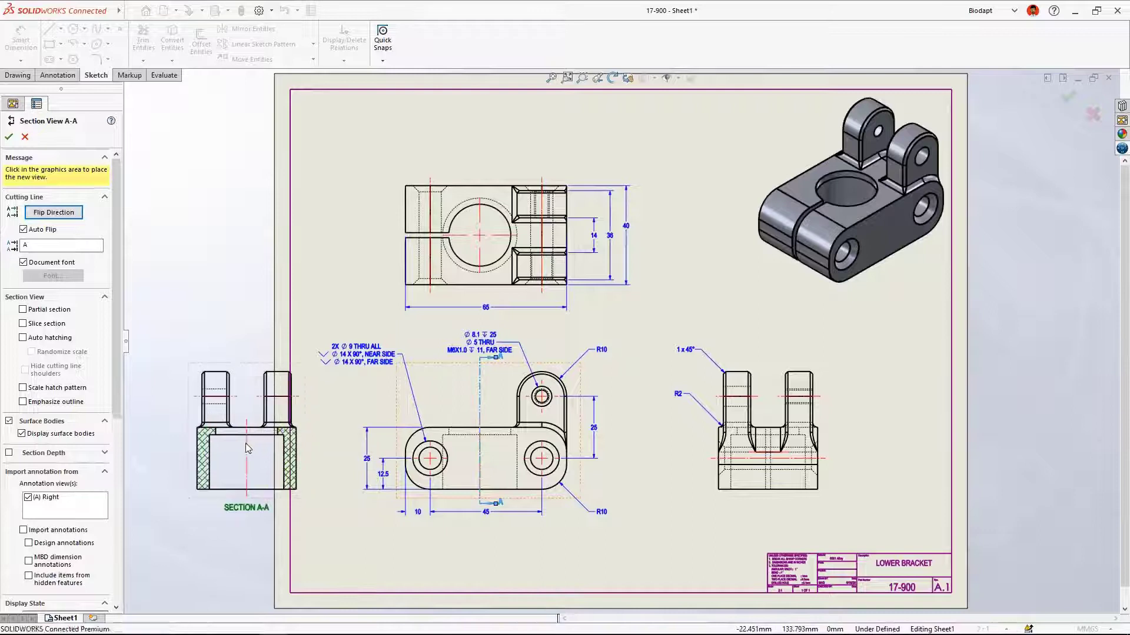
key("Escape")
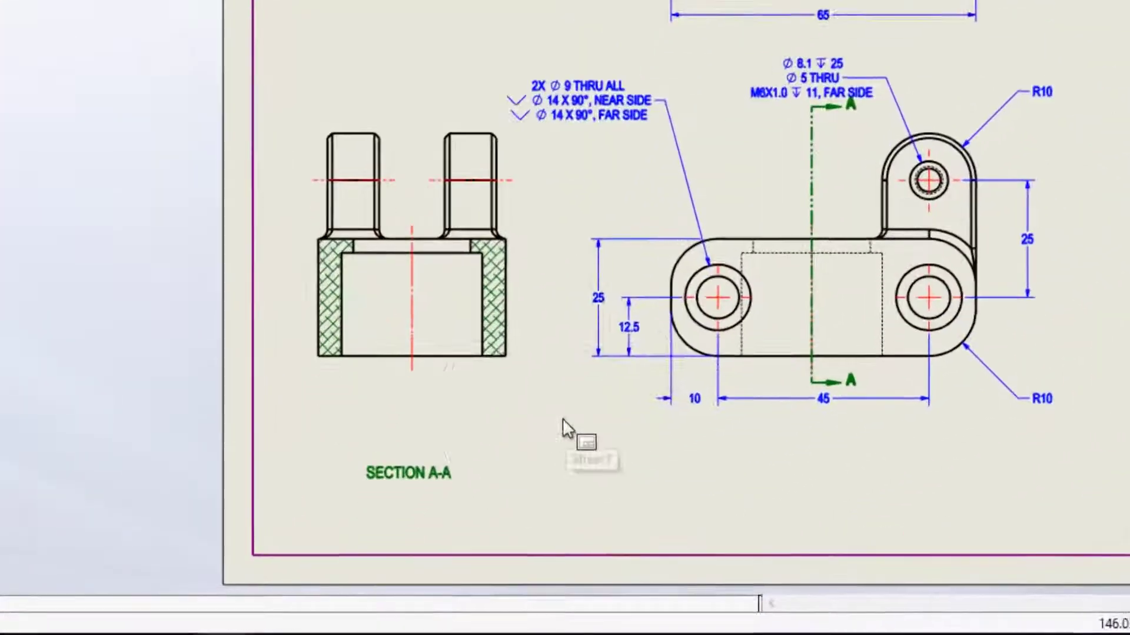
right_click_drag(465, 519, 430, 552)
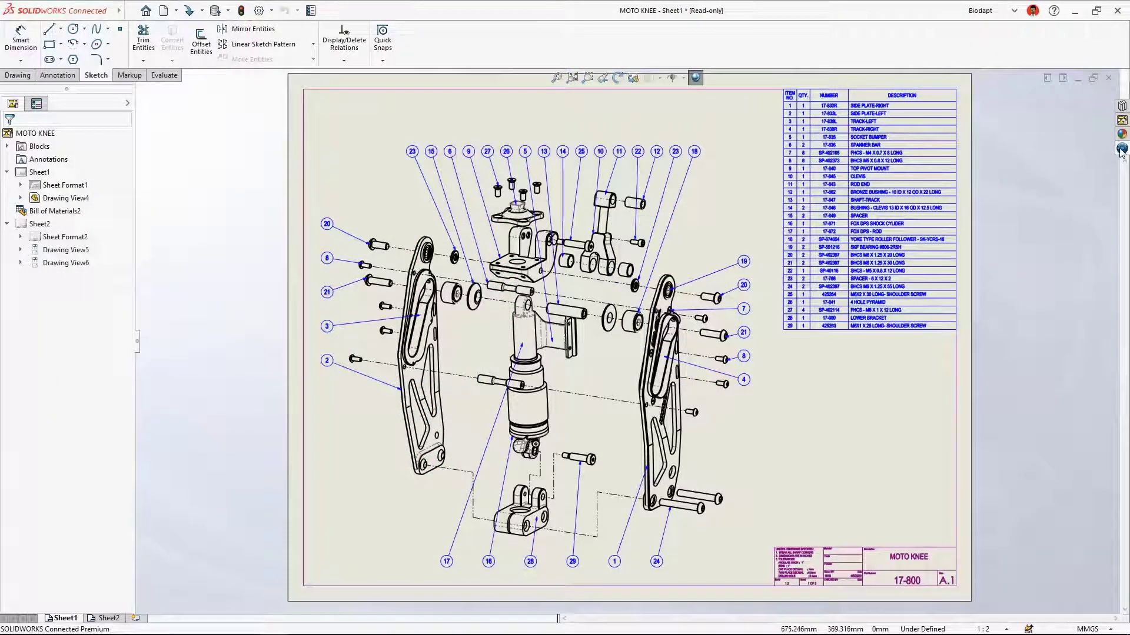
- Save MOTO KNEE and its changed files as new revisions commented 'NEW LOWER BRACKET AND REMOVED CLASH'
left_click(1121, 150)
left_click(1114, 98)
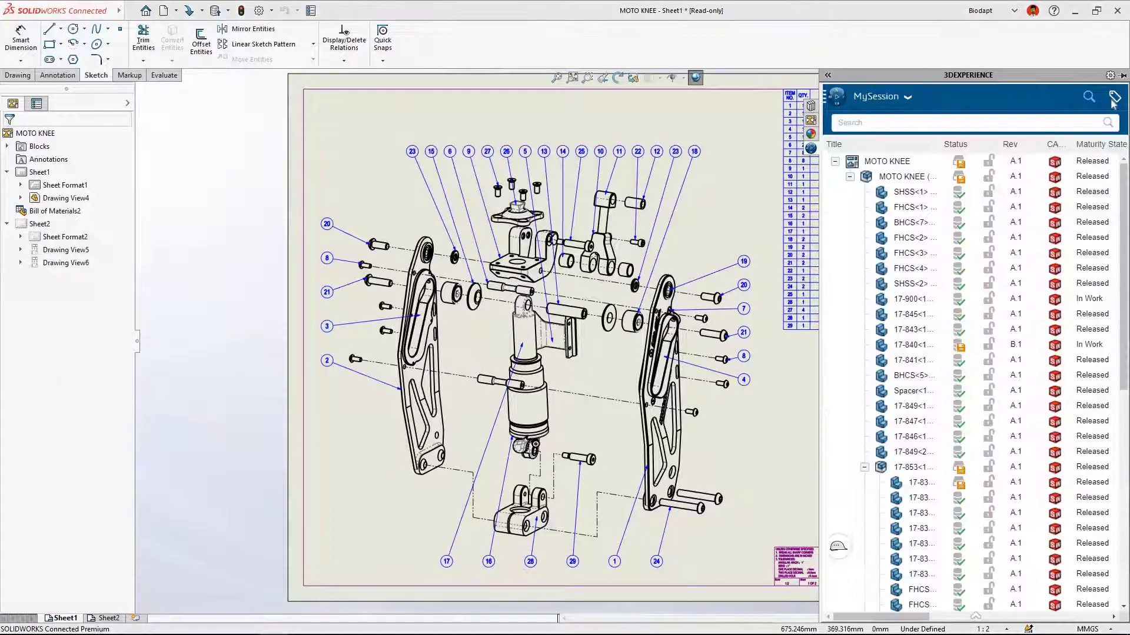
right_click(889, 162)
left_click(927, 215)
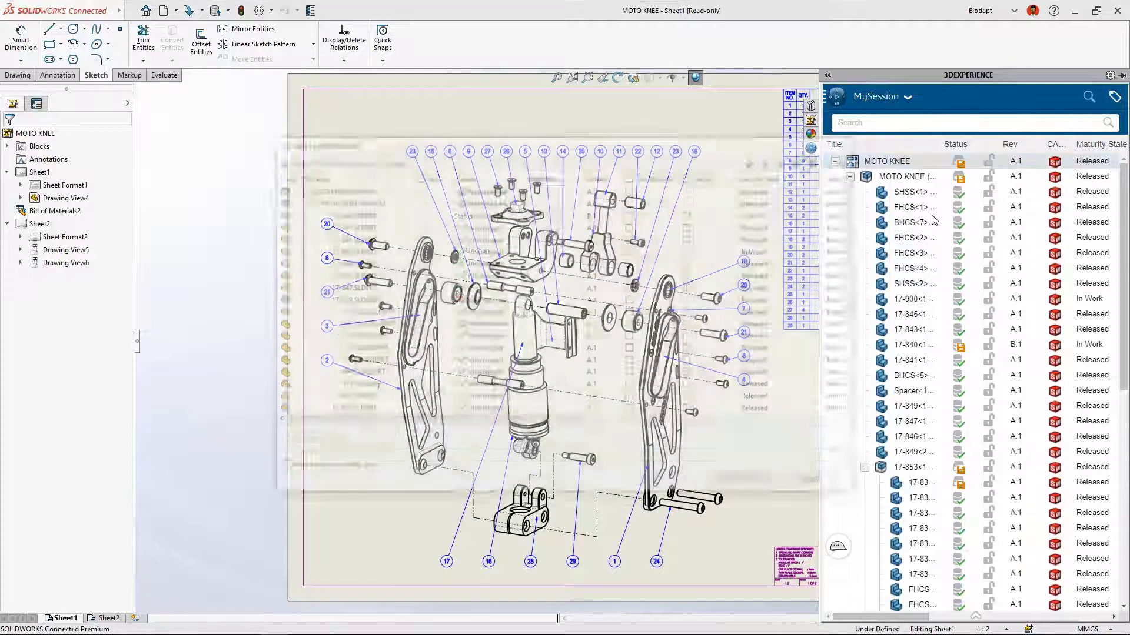
left_click(632, 189)
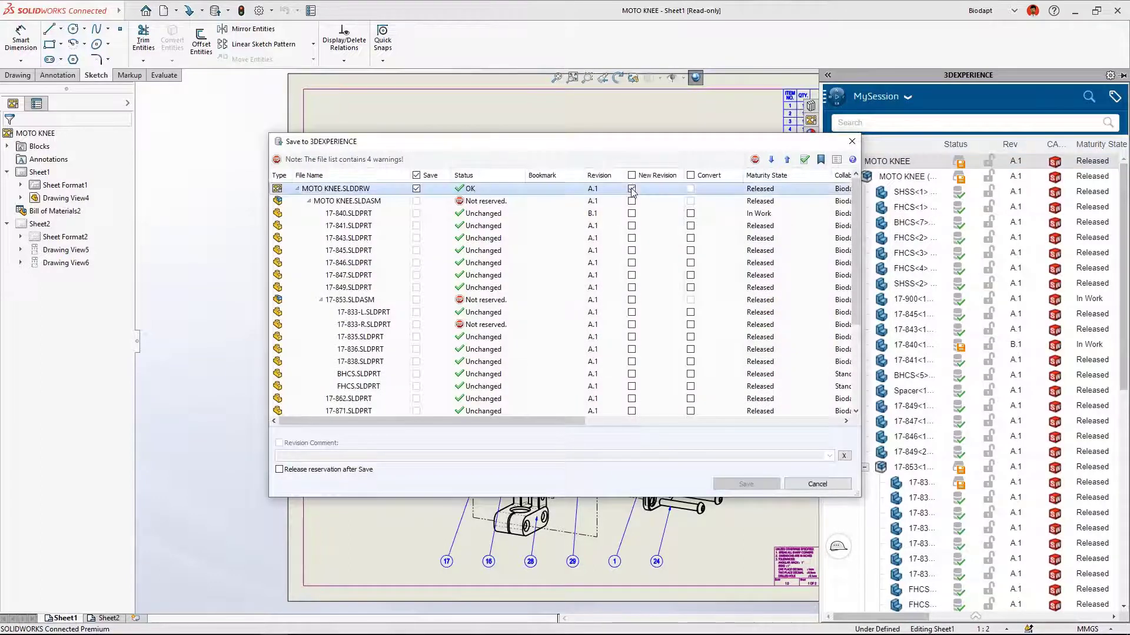
left_click(631, 201)
left_click(316, 454)
type("NEW LOWER BRACKET AND REMOVED CLASH")
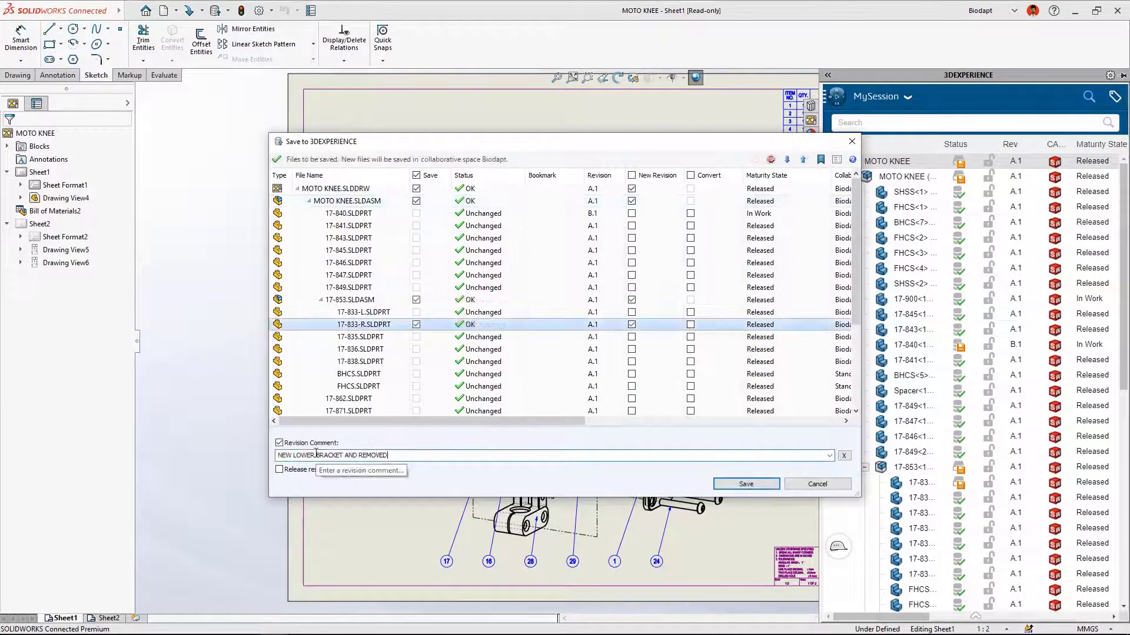
left_click(744, 486)
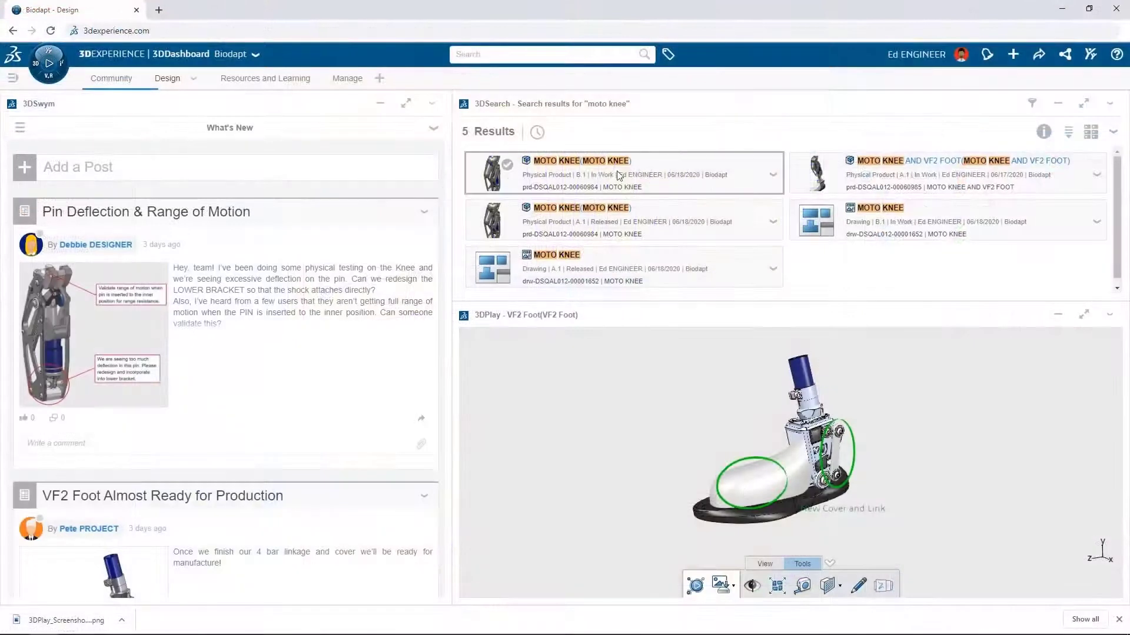
- Load MOTO KNEE into the enlarged 3DPlay viewer and mark up the shock mount
left_click_drag(807, 301, 869, 436)
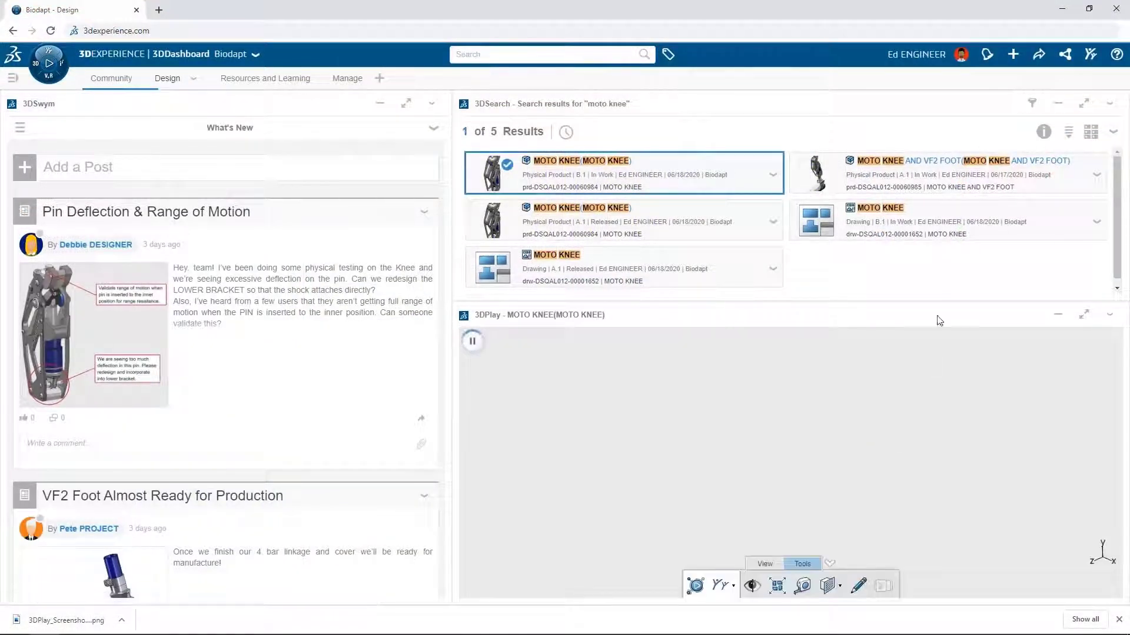
left_click(1057, 103)
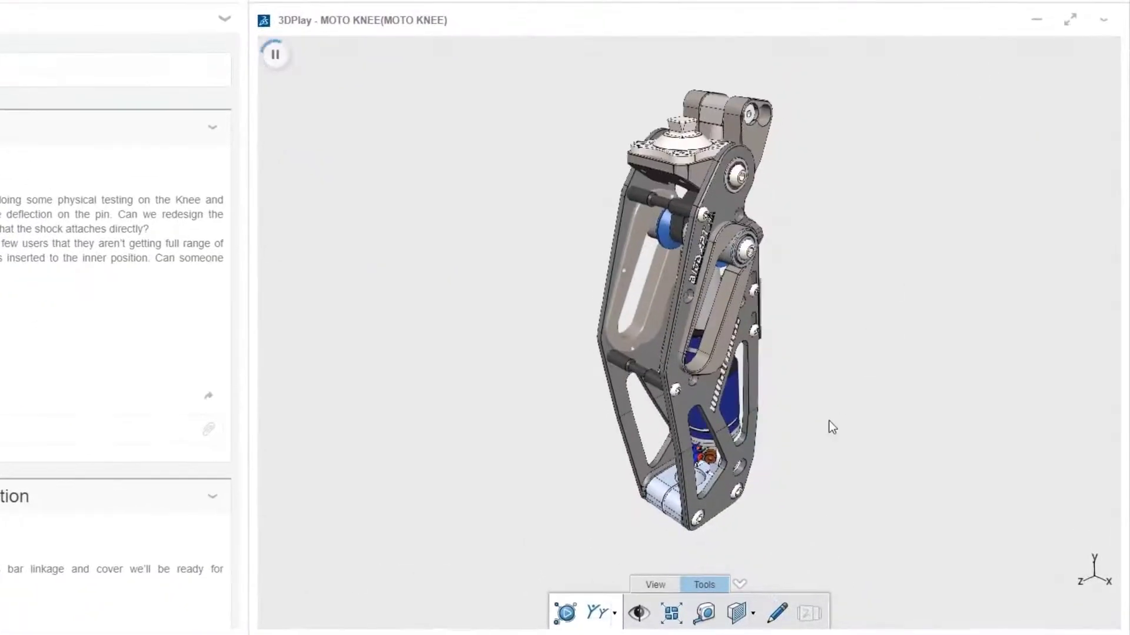
left_click(777, 612)
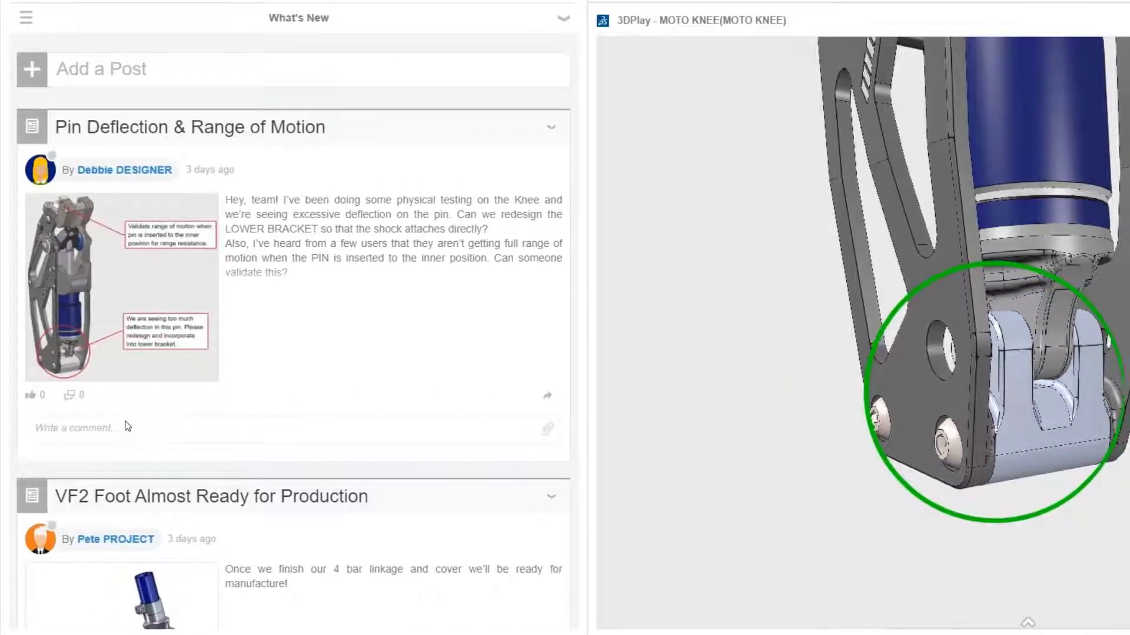
- Reply to the Pin Deflection post with 'New bracket is complete' and the marked-up screenshot
left_click(127, 427)
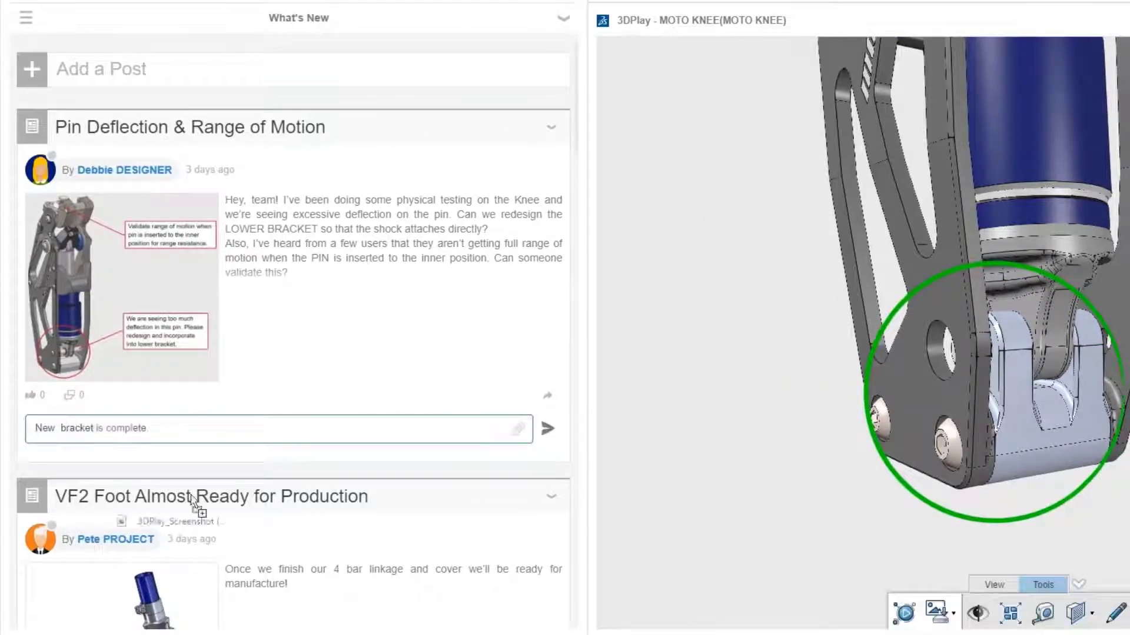
left_click_drag(193, 499, 254, 488)
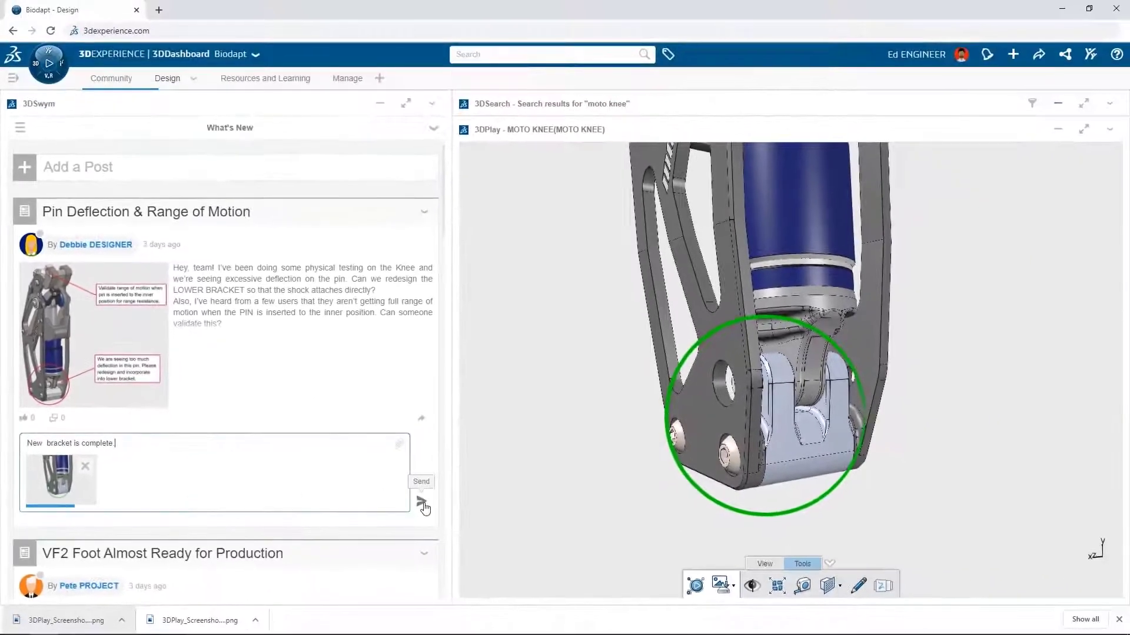
left_click(422, 504)
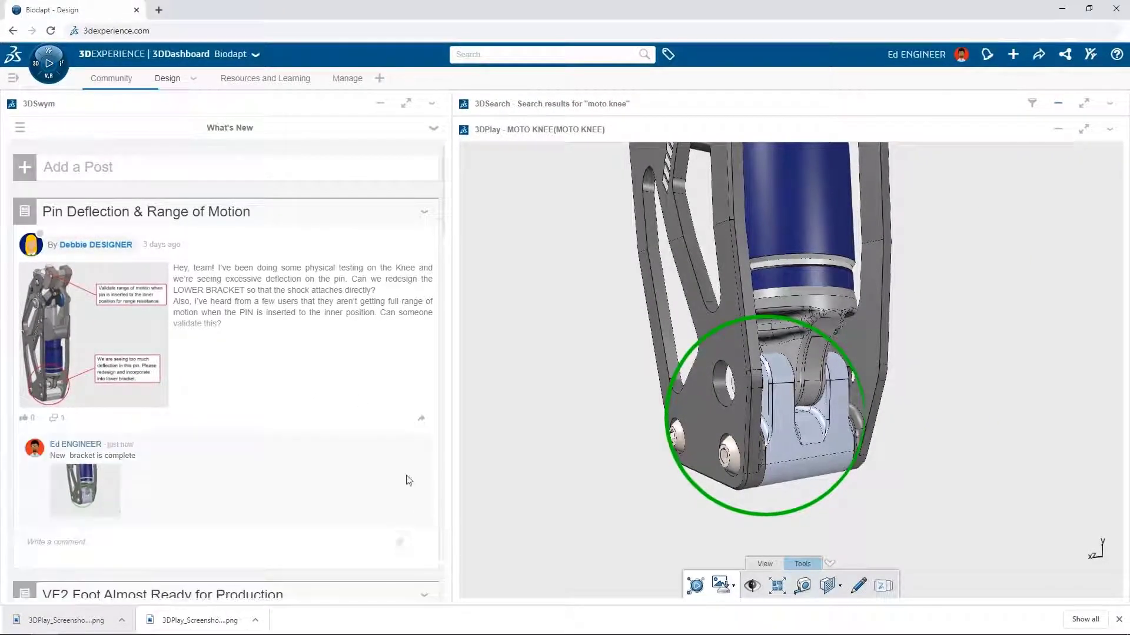
- Mirror the Link's top hole cut in xDesign, then move the Finish 4 Bar Linkage task to In Work
left_click(168, 79)
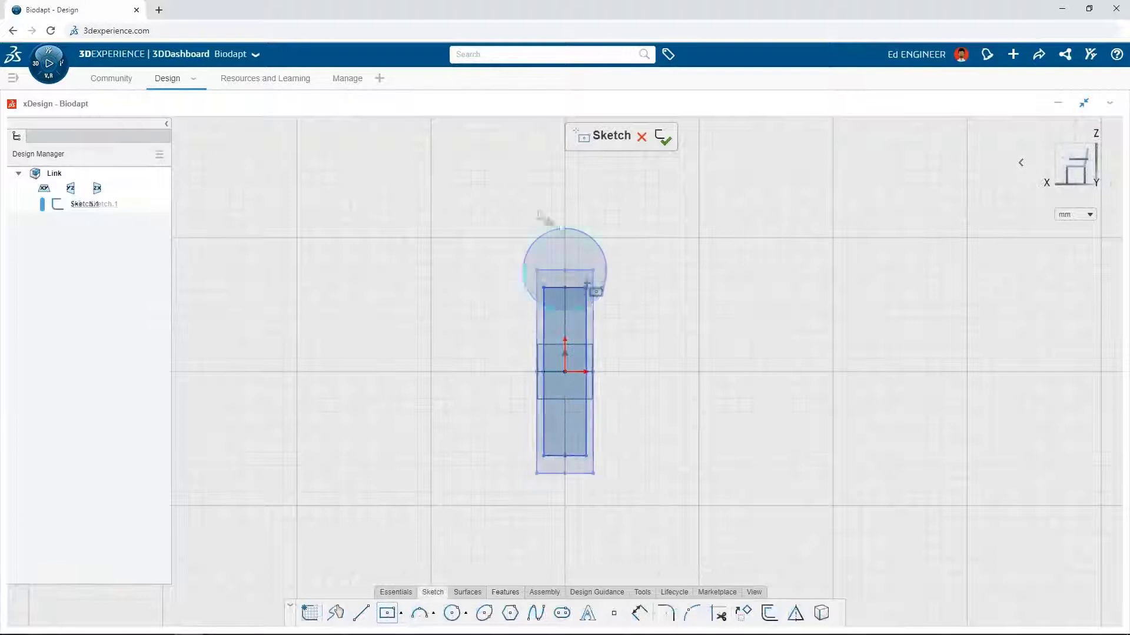
left_click_drag(505, 198, 630, 385)
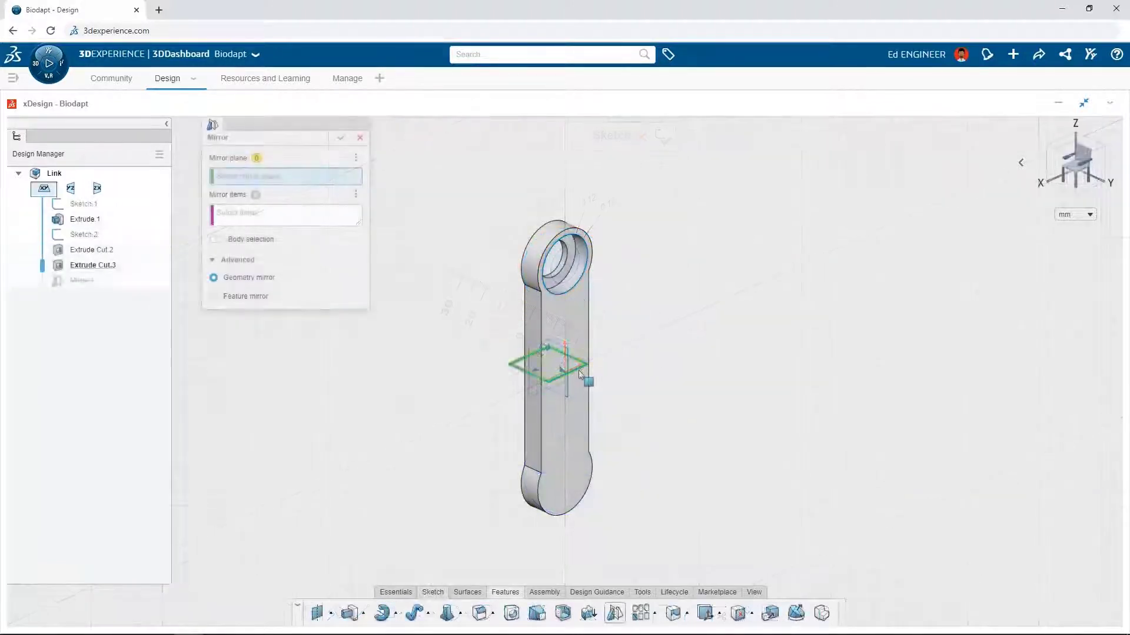
left_click(564, 265)
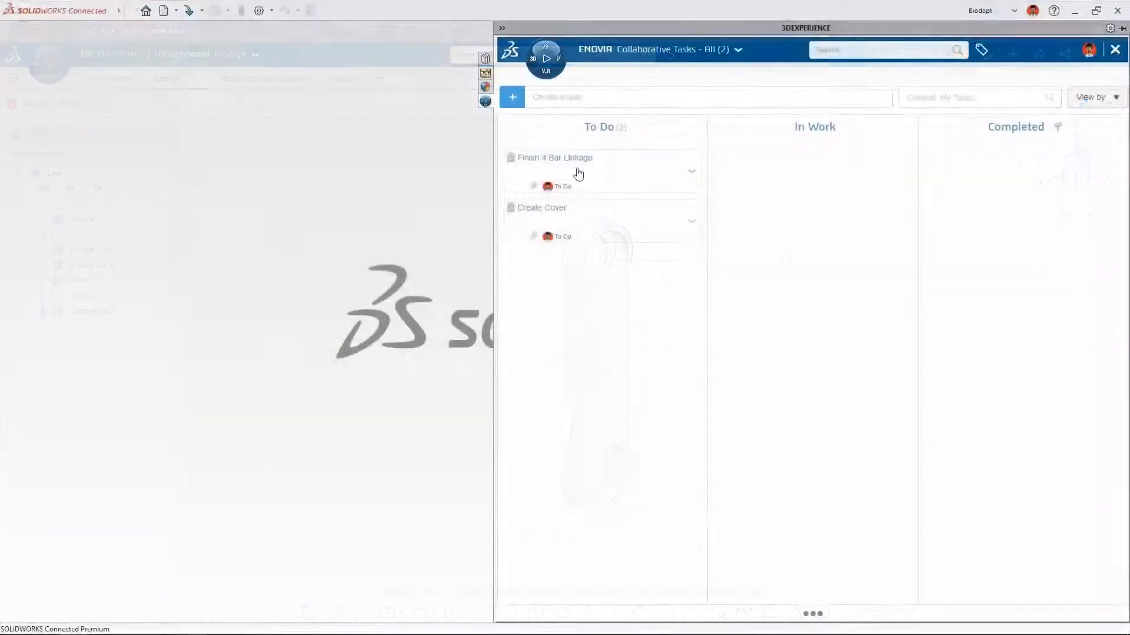
left_click_drag(577, 174, 802, 177)
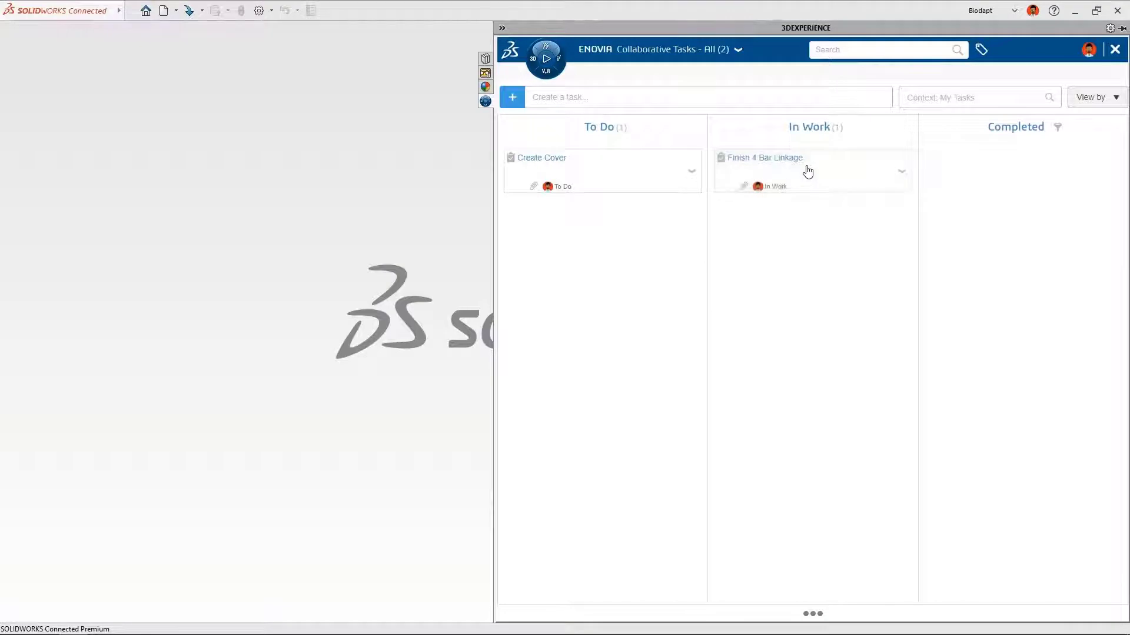
- Place the four-bar linkage task in In Work, then open its attached VF2 Foot assembly
left_click(807, 171)
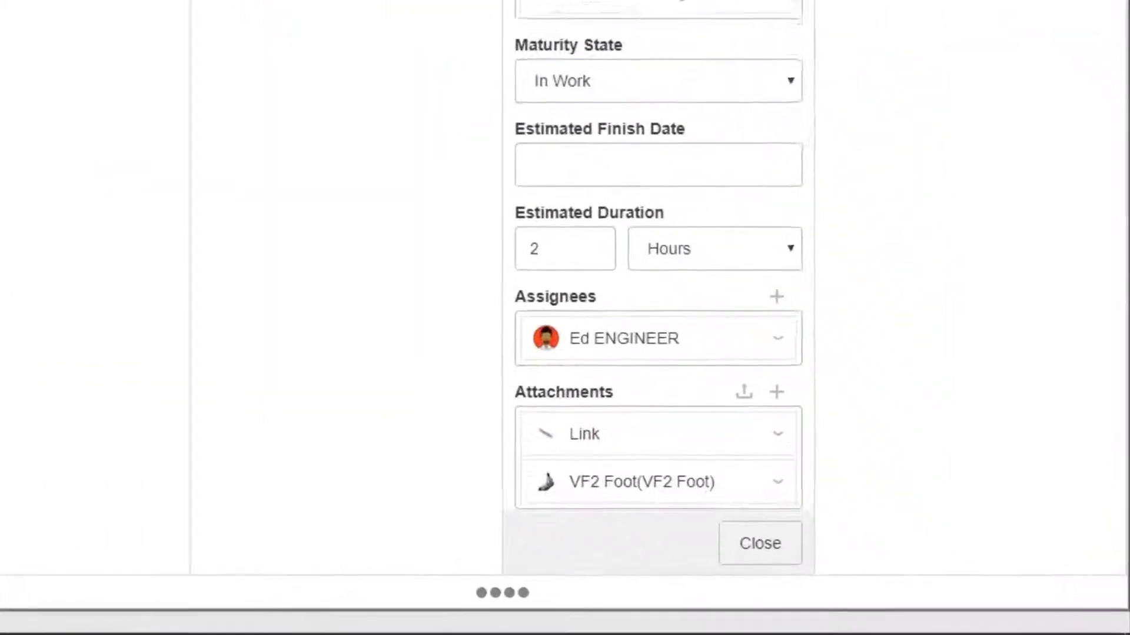
scroll(894, 471, "down", 2)
scroll(598, 81, "down", 2)
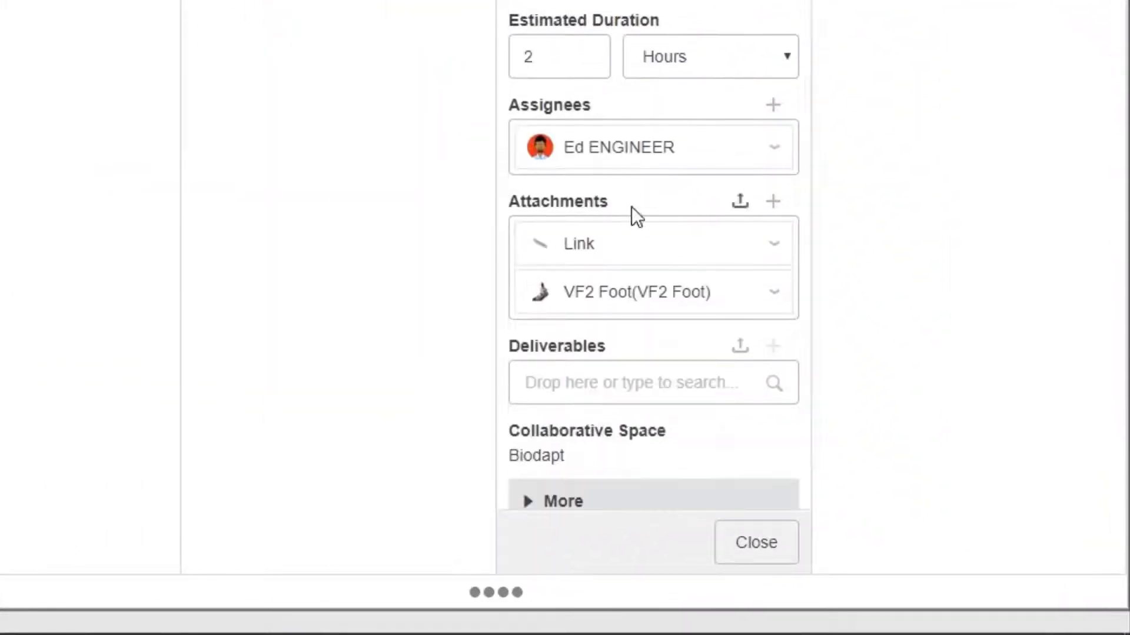
left_click(774, 294)
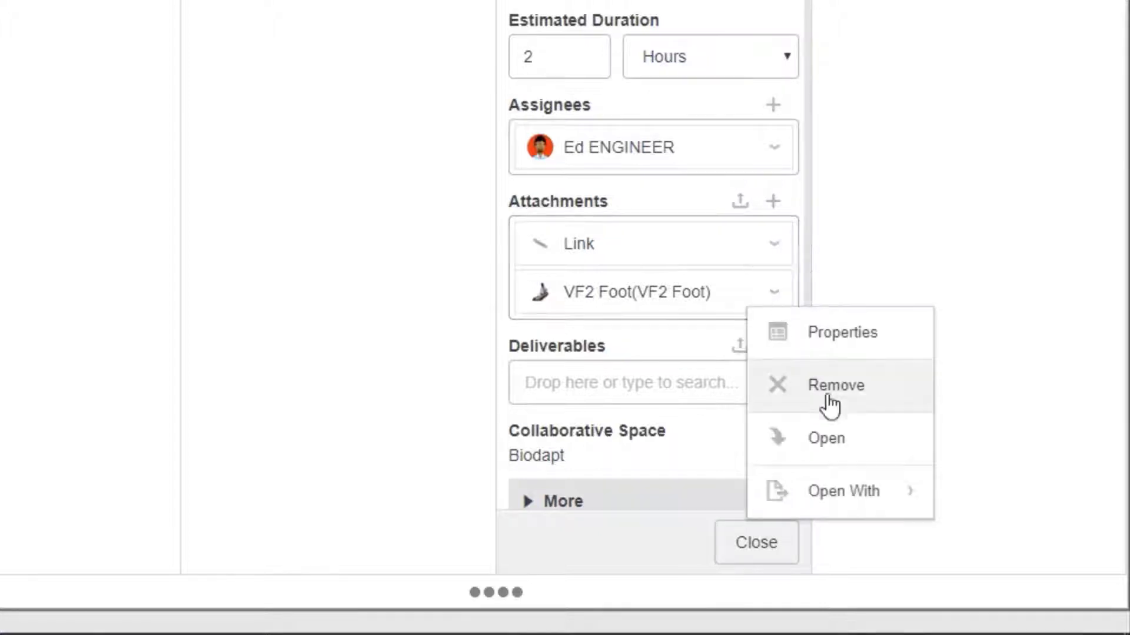
left_click(829, 440)
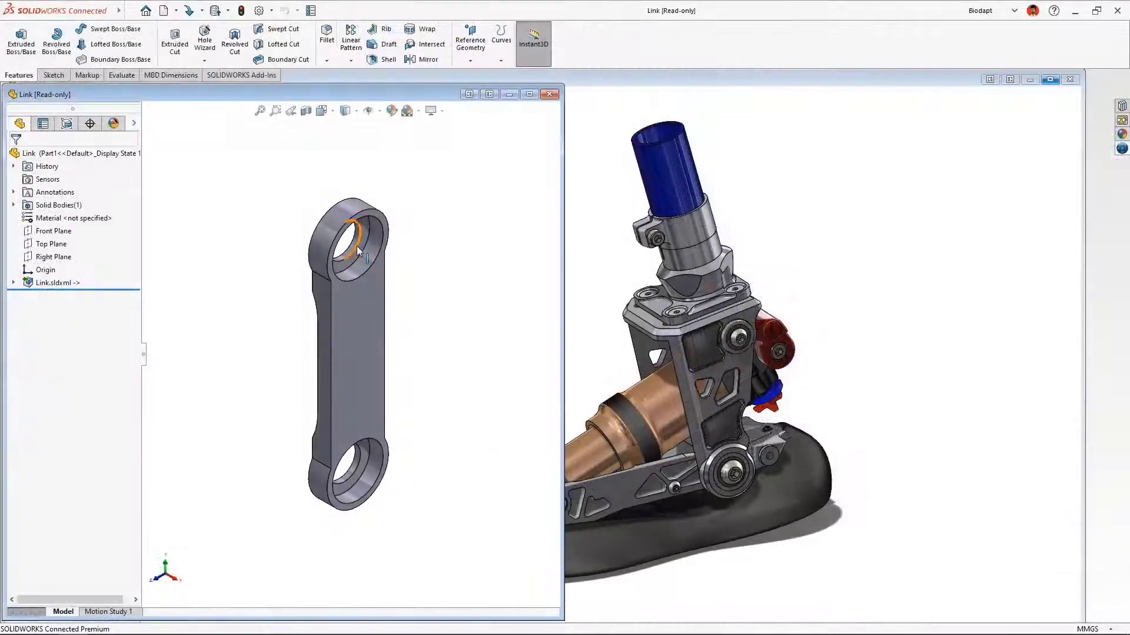
- SmartMate the Link's hole onto the foot's pivot bolt
left_click(356, 246)
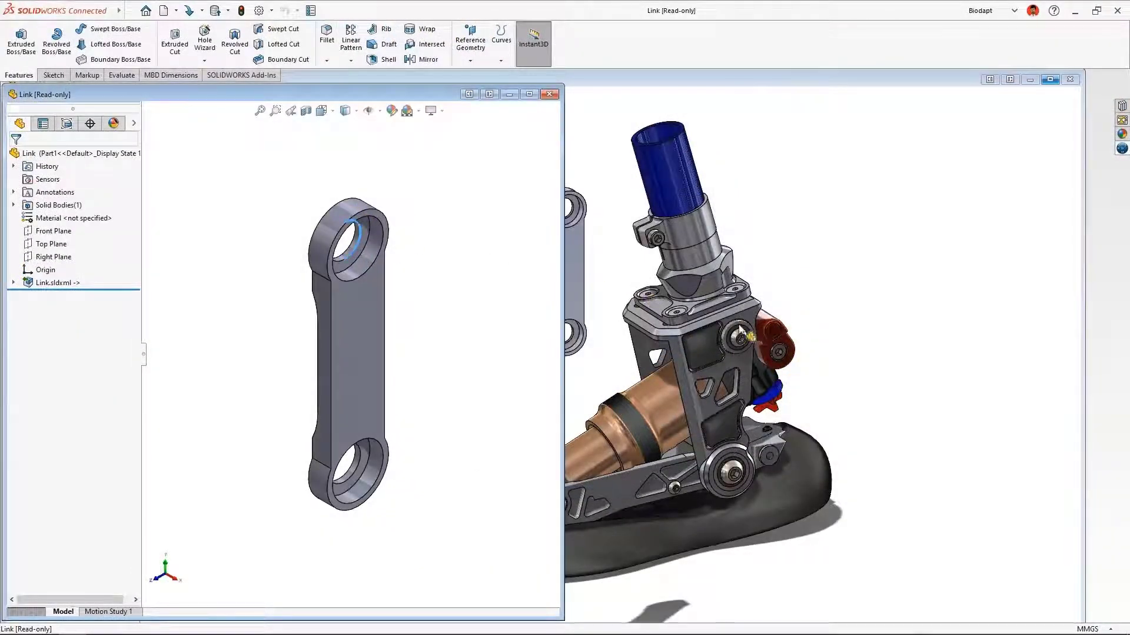
left_click_drag(740, 331, 775, 336)
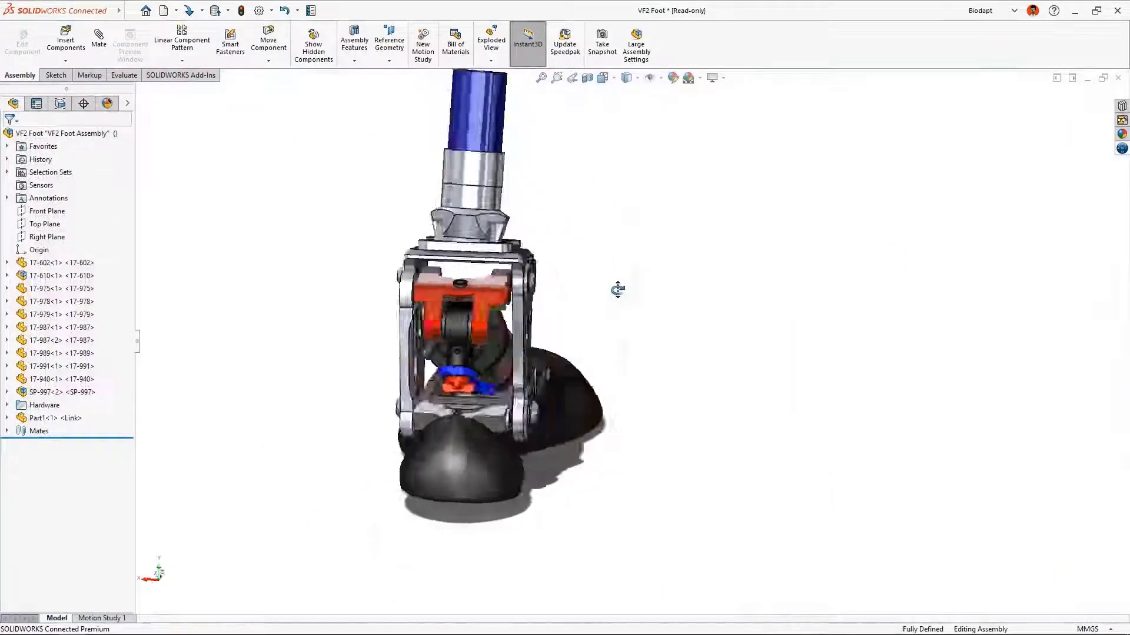
middle_click_drag(618, 289, 683, 320)
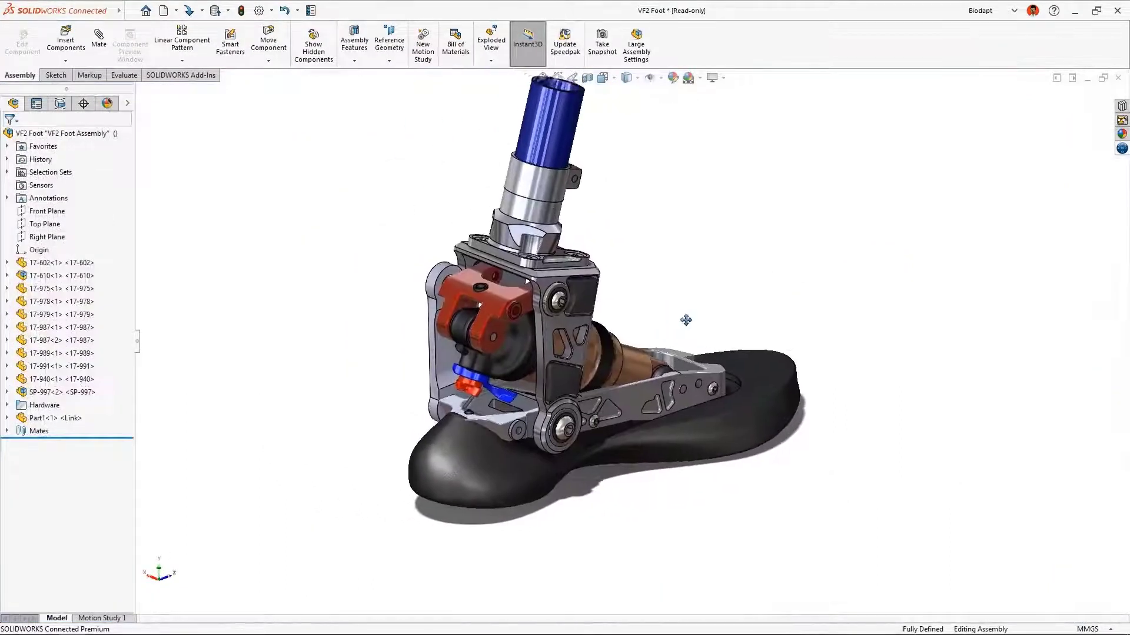
- Mirror the Link about the Right Plane to the foot's other side
left_click(182, 60)
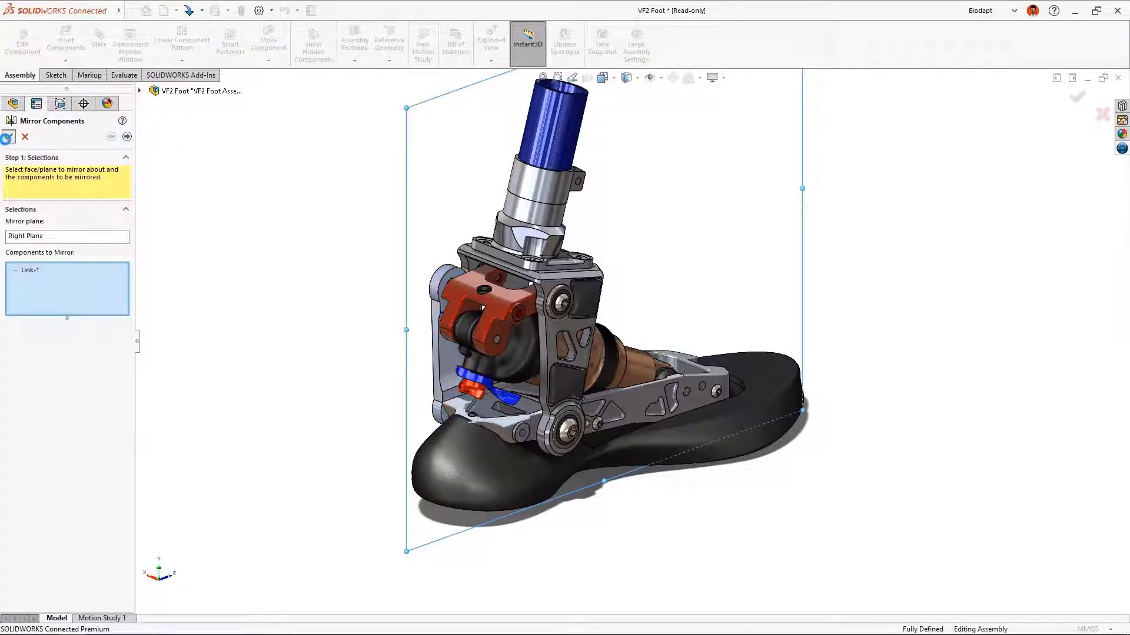
left_click(7, 137)
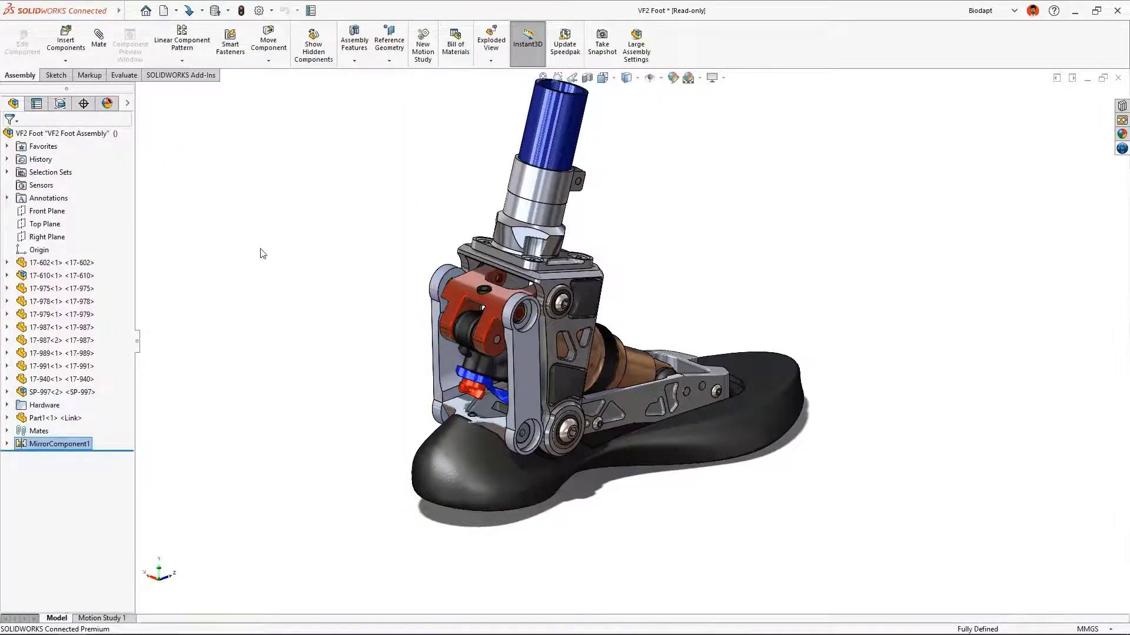
middle_click_drag(262, 253, 446, 255)
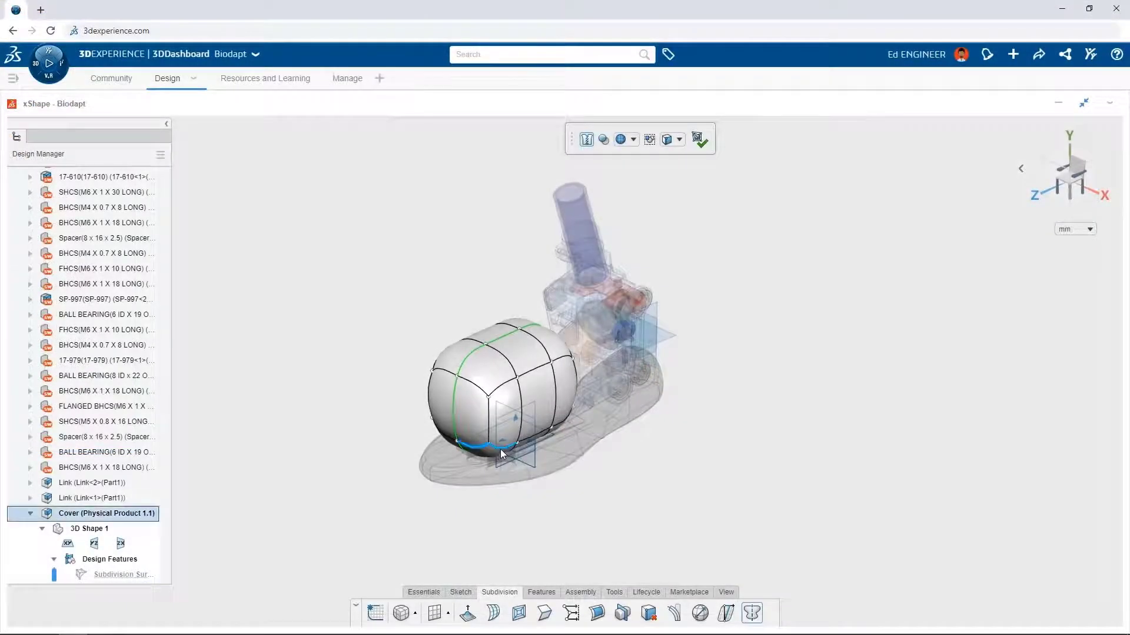
- Select the Cover cage's bottom edge loop and stretch its front faces forward over the foot
left_click(500, 449)
middle_click_drag(583, 486, 457, 479)
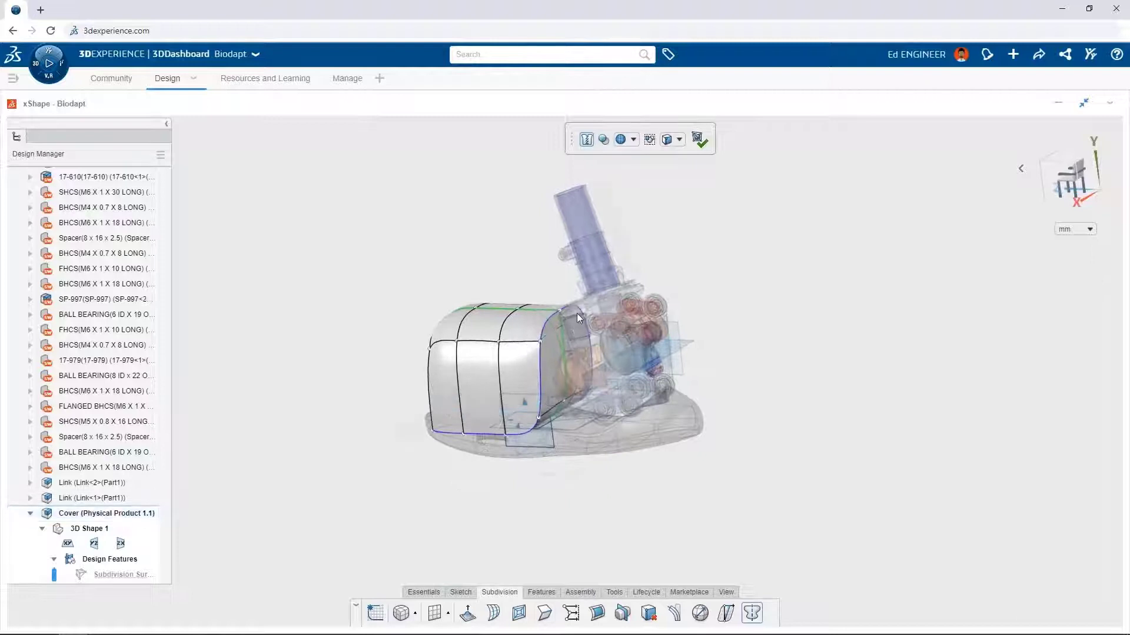
middle_click_drag(577, 313, 587, 462)
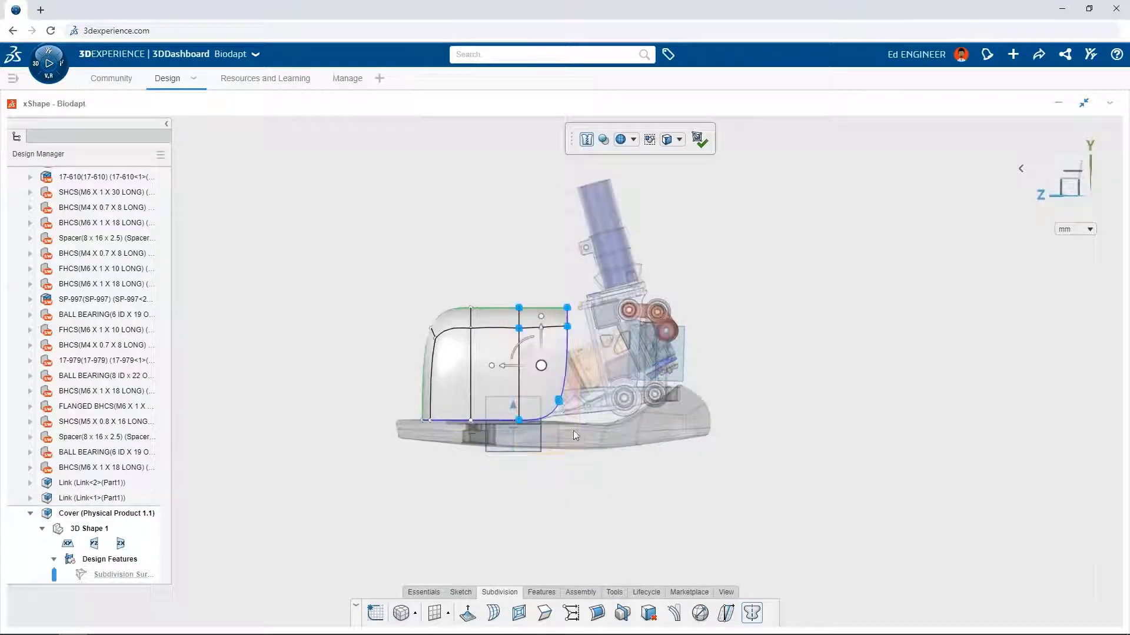
left_click_drag(538, 369, 586, 367)
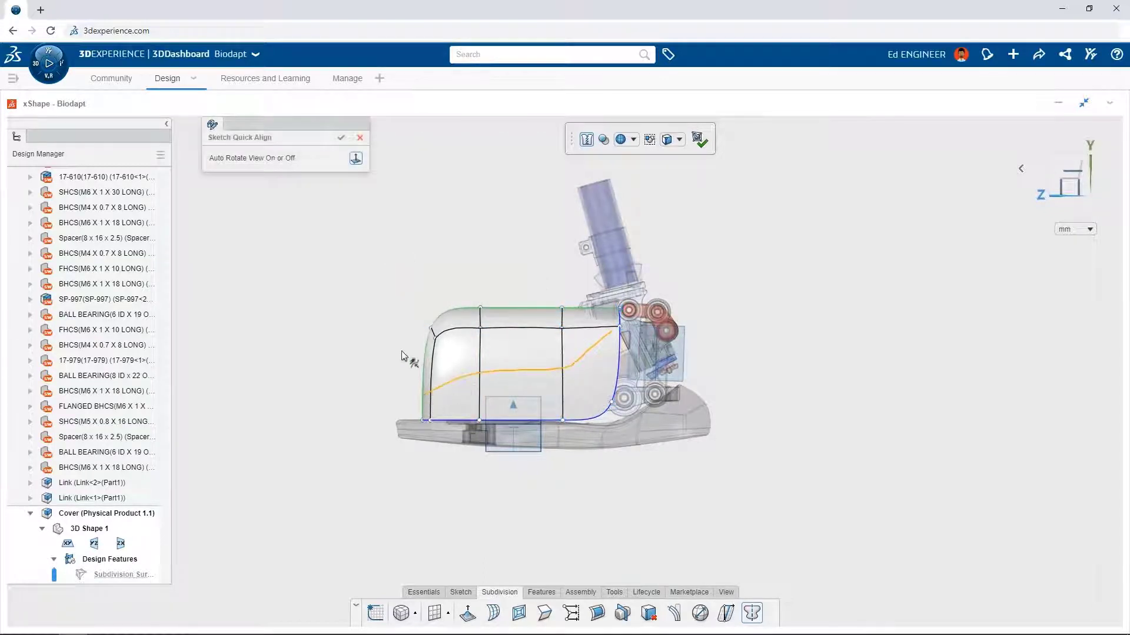
mouse_move(401, 351)
middle_mouse_down()
mouse_move(579, 434)
mouse_move(531, 463)
middle_mouse_up()
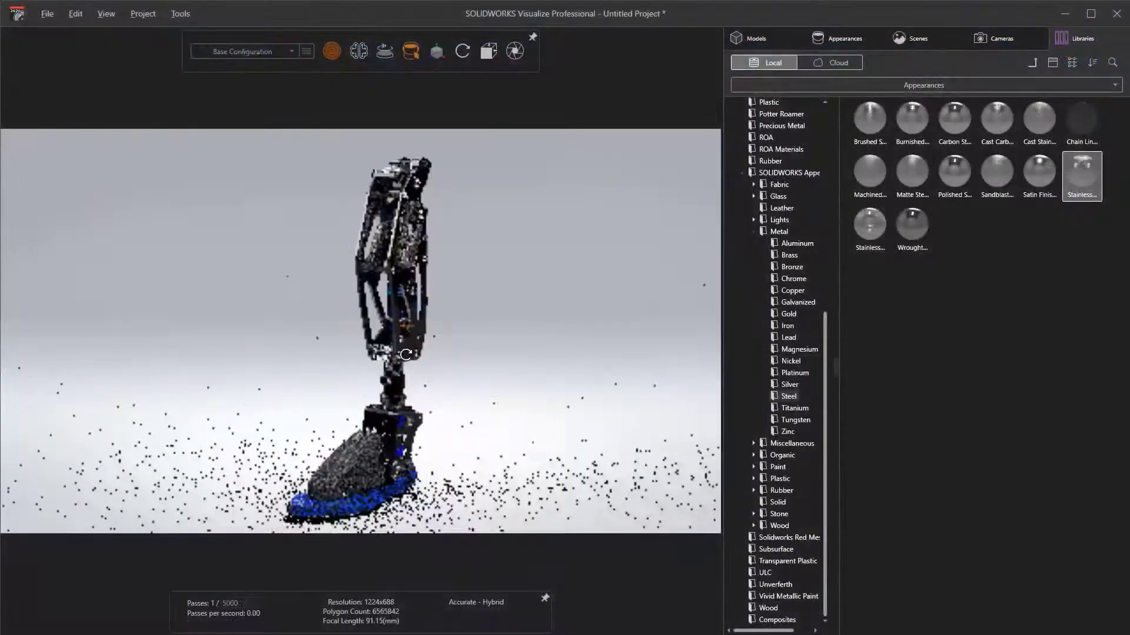
- Change the Black Anodized appearance's coat colour to red
left_click_drag(406, 354, 592, 354)
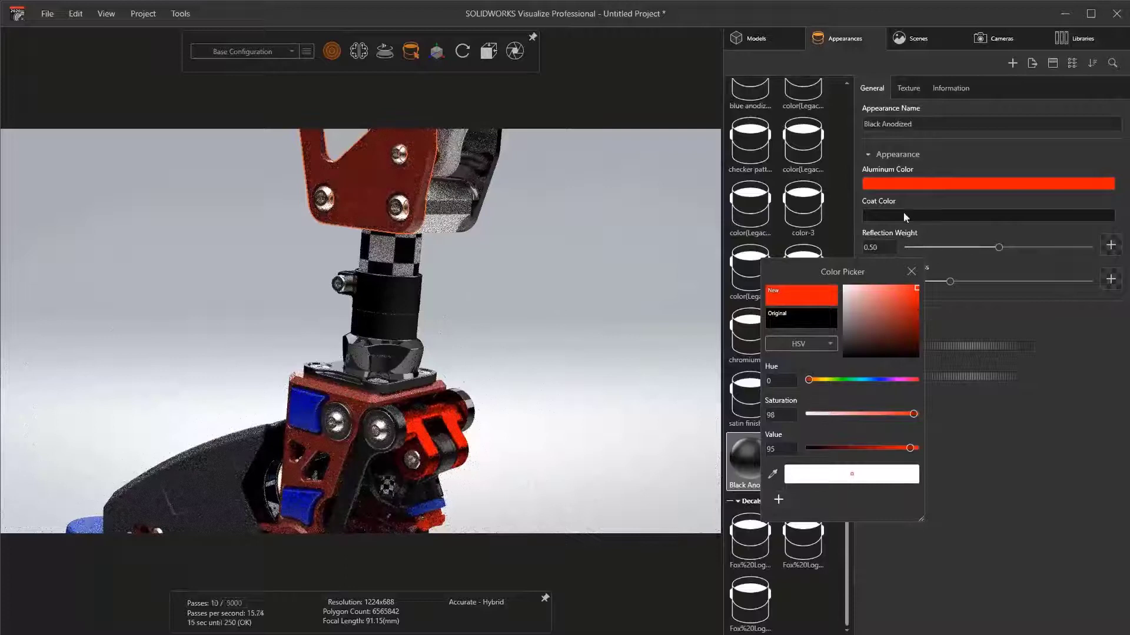
left_click(902, 215)
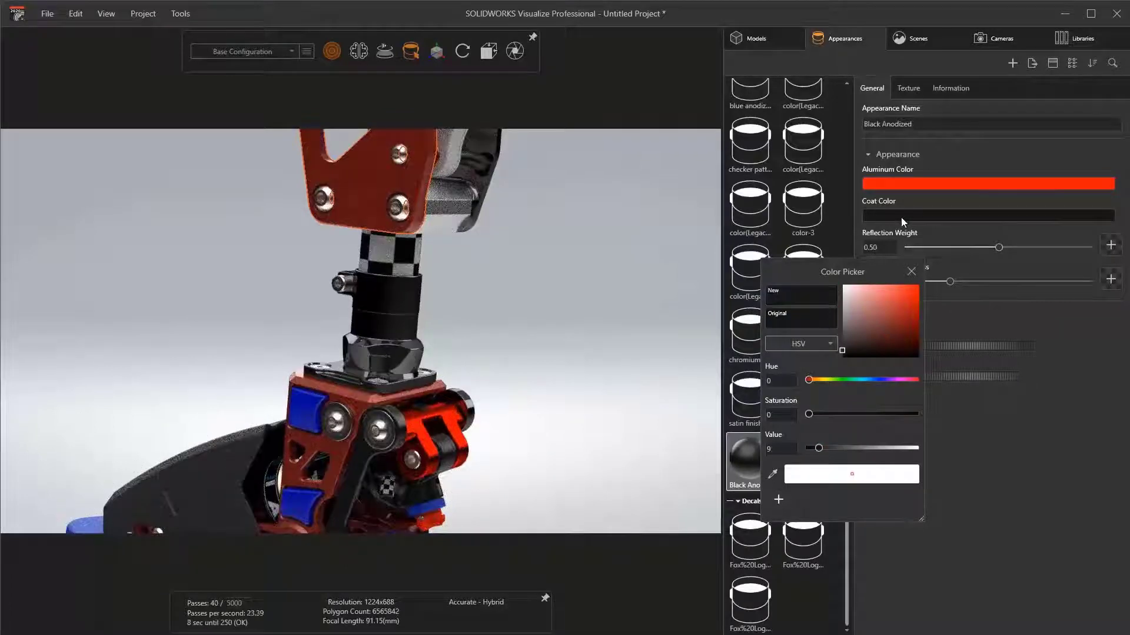
left_click(916, 288)
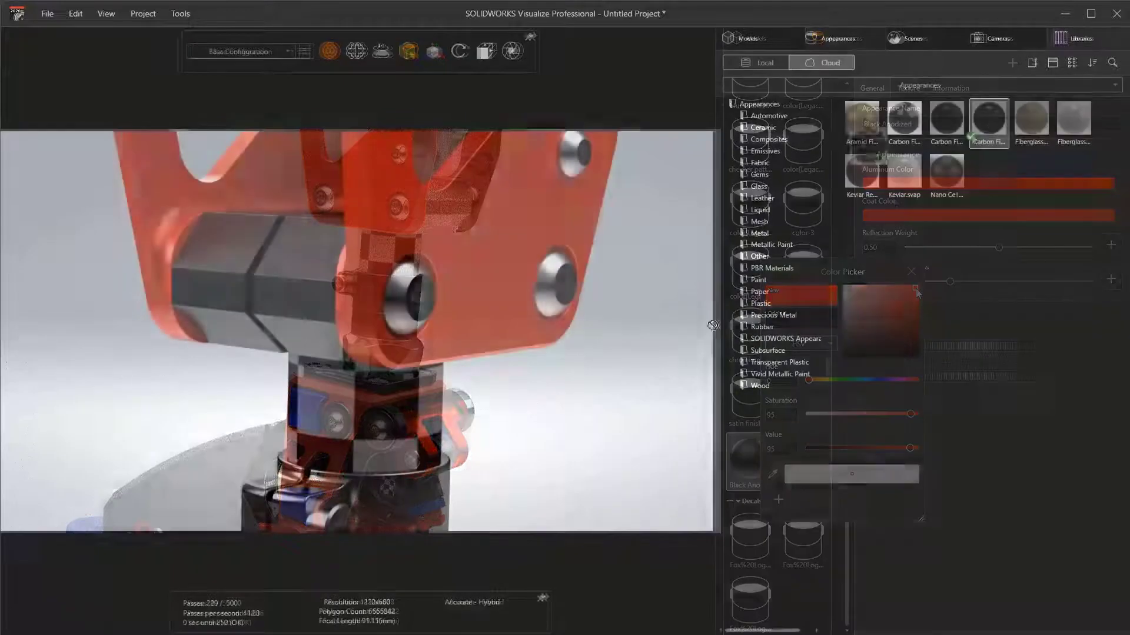
- Apply Carbon Fiber from the cloud library to the shaft with bump tiling 5
left_click_drag(988, 121, 381, 421)
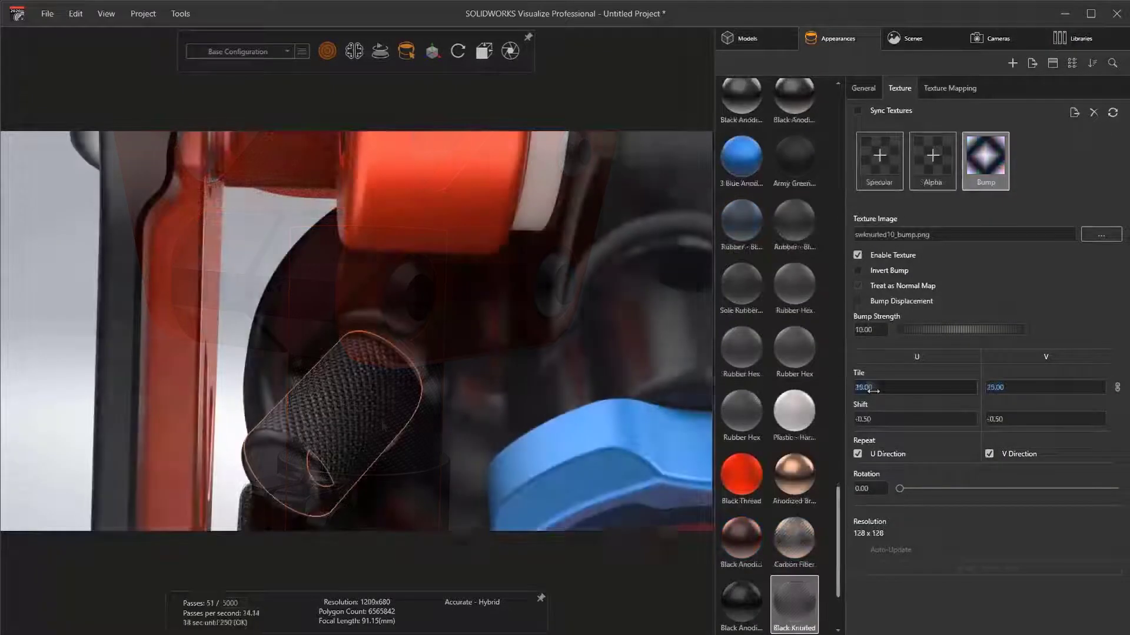
type("5")
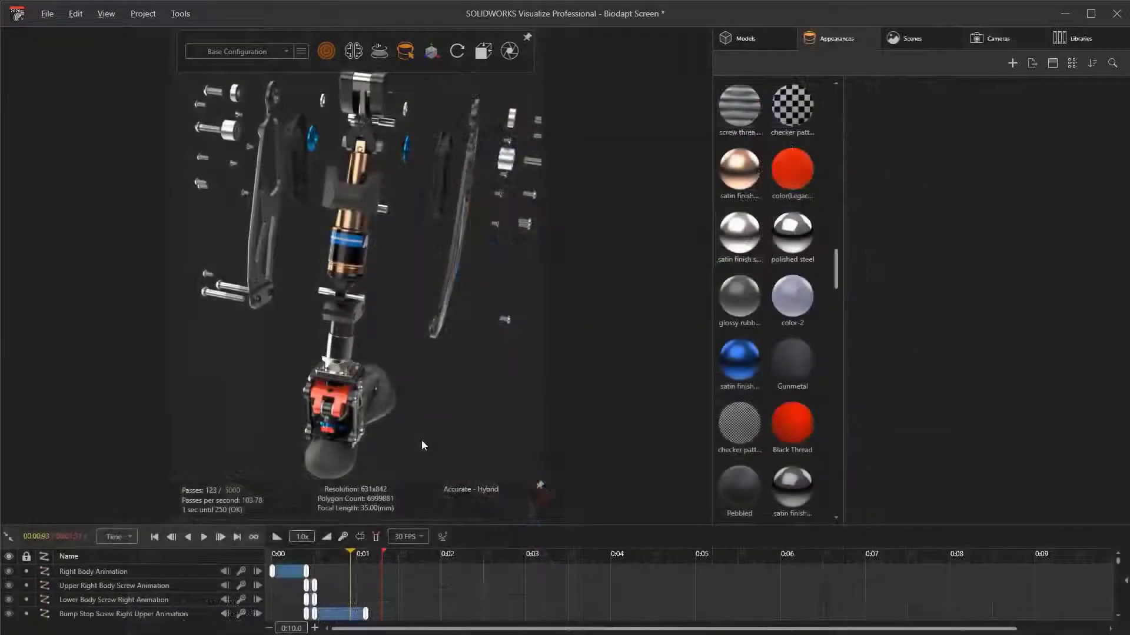
left_click_drag(422, 440, 344, 562)
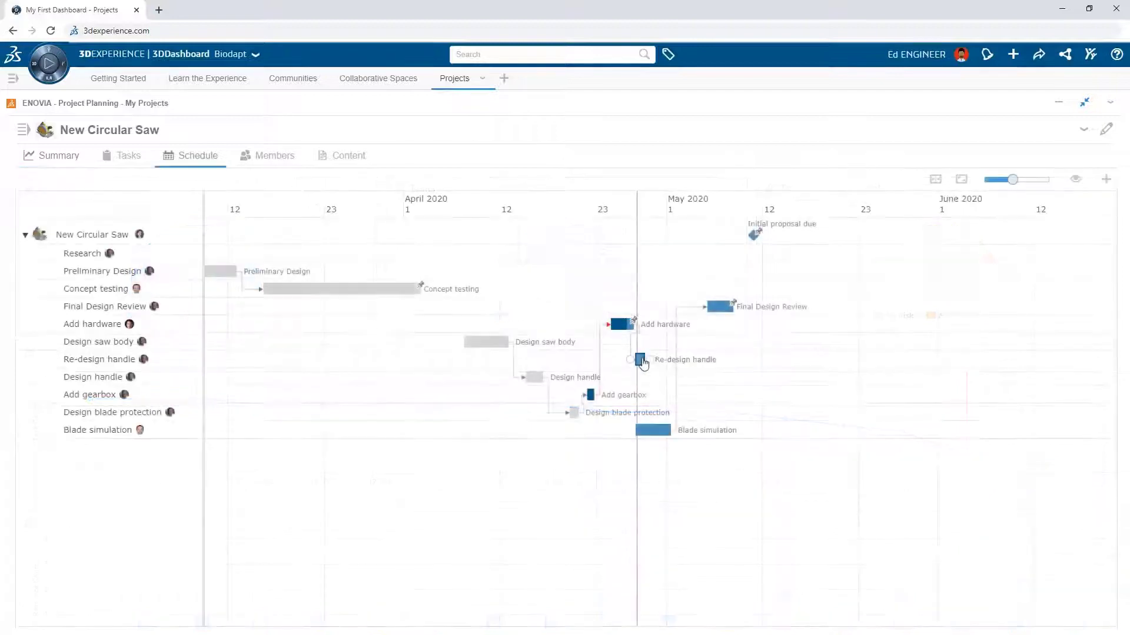
- Add a finish-to-start dependency from Re-design handle to Blade simulation in the Gantt chart
left_click_drag(650, 360, 639, 431)
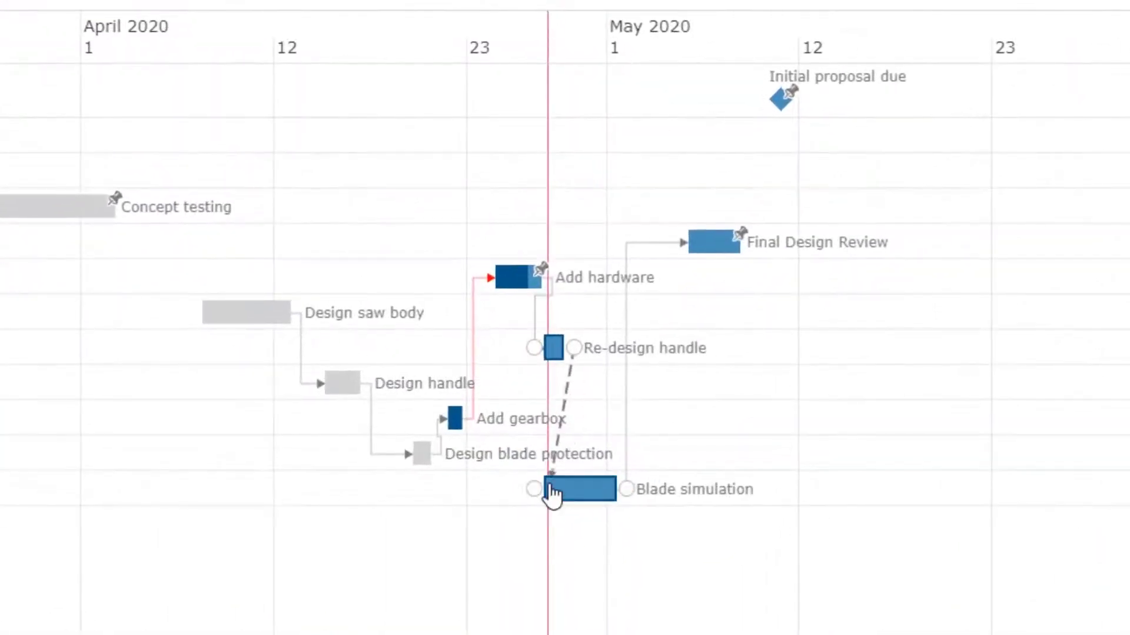
left_click_drag(536, 495, 535, 492)
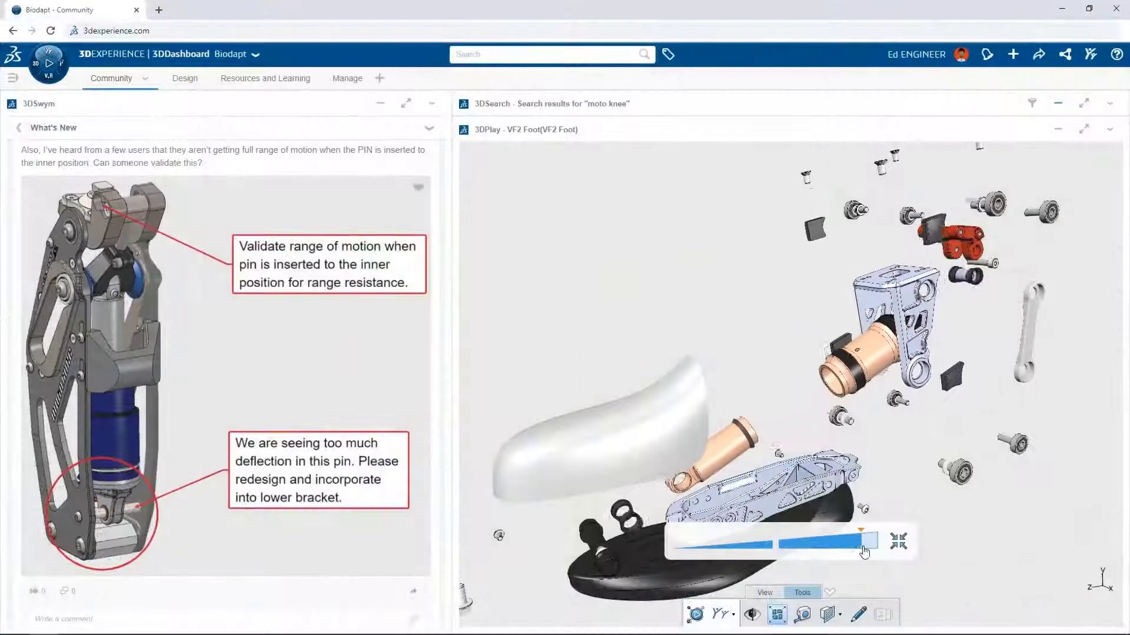
left_click_drag(864, 552, 797, 546)
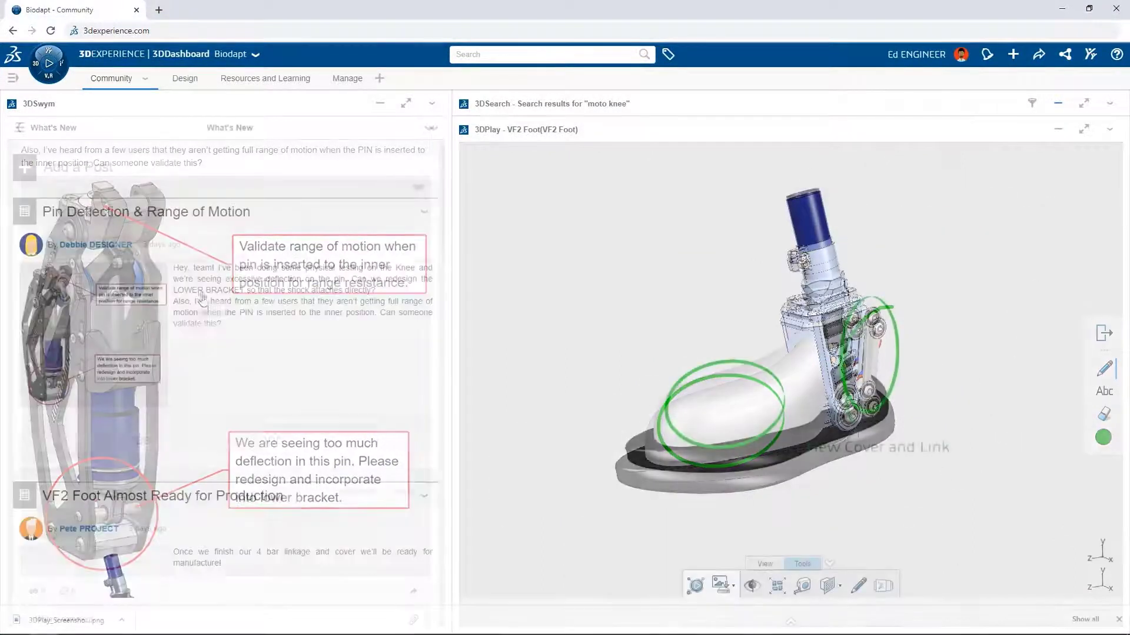
- Start a comment on the VF2 Foot post and attach the marked-up 3DPlay screenshot
scroll(203, 317, "down", 4)
scroll(207, 447, "down", 1)
left_click(207, 447)
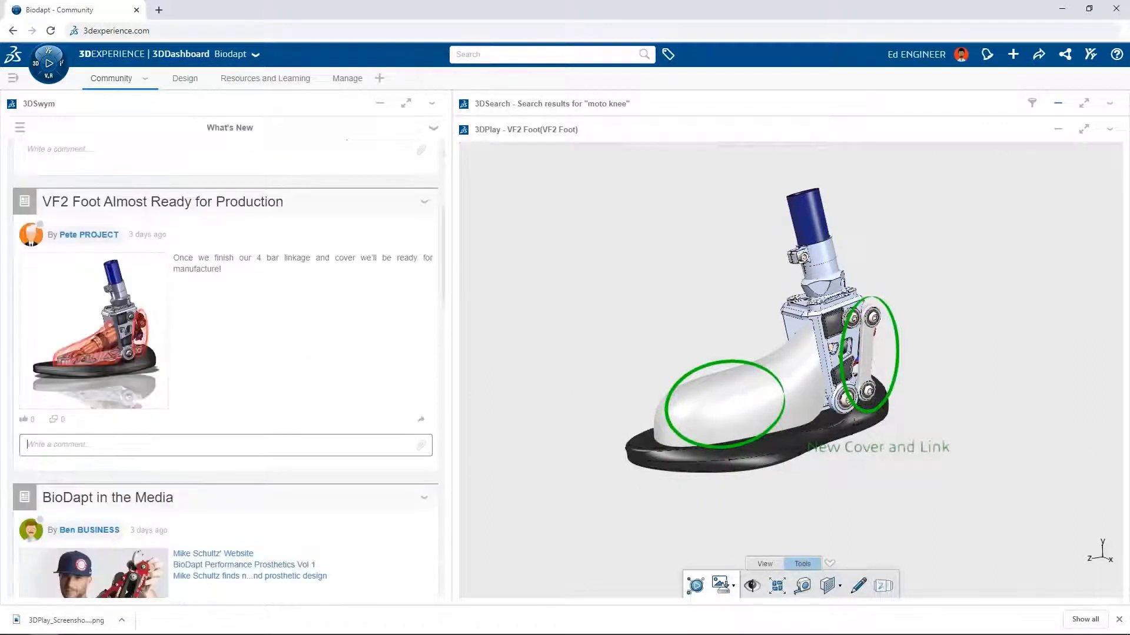
left_click_drag(47, 623, 230, 473)
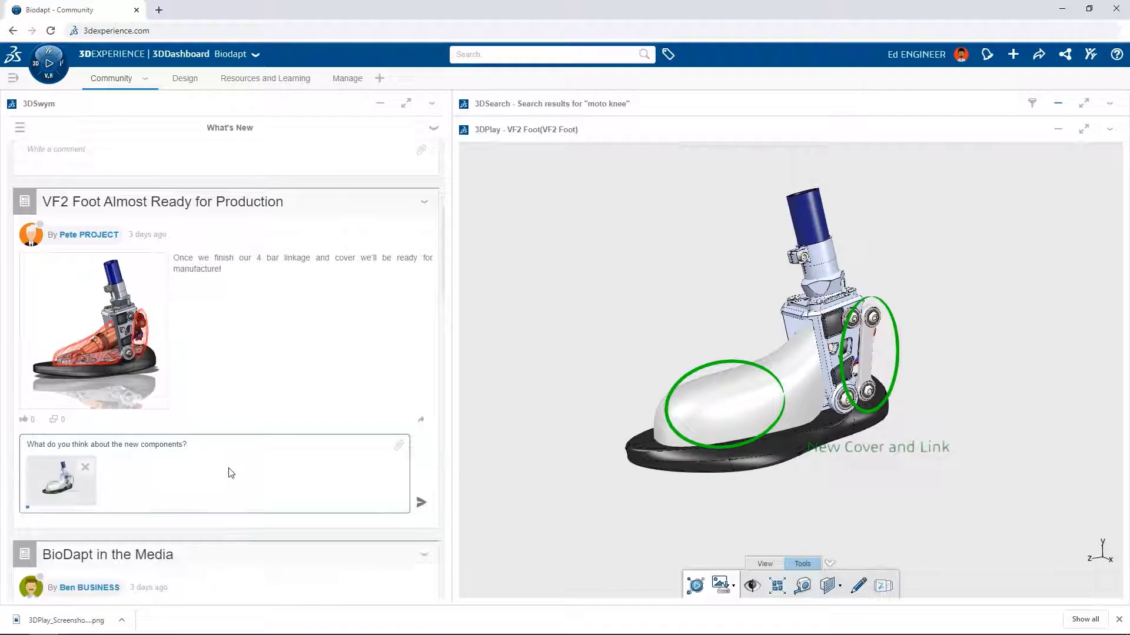